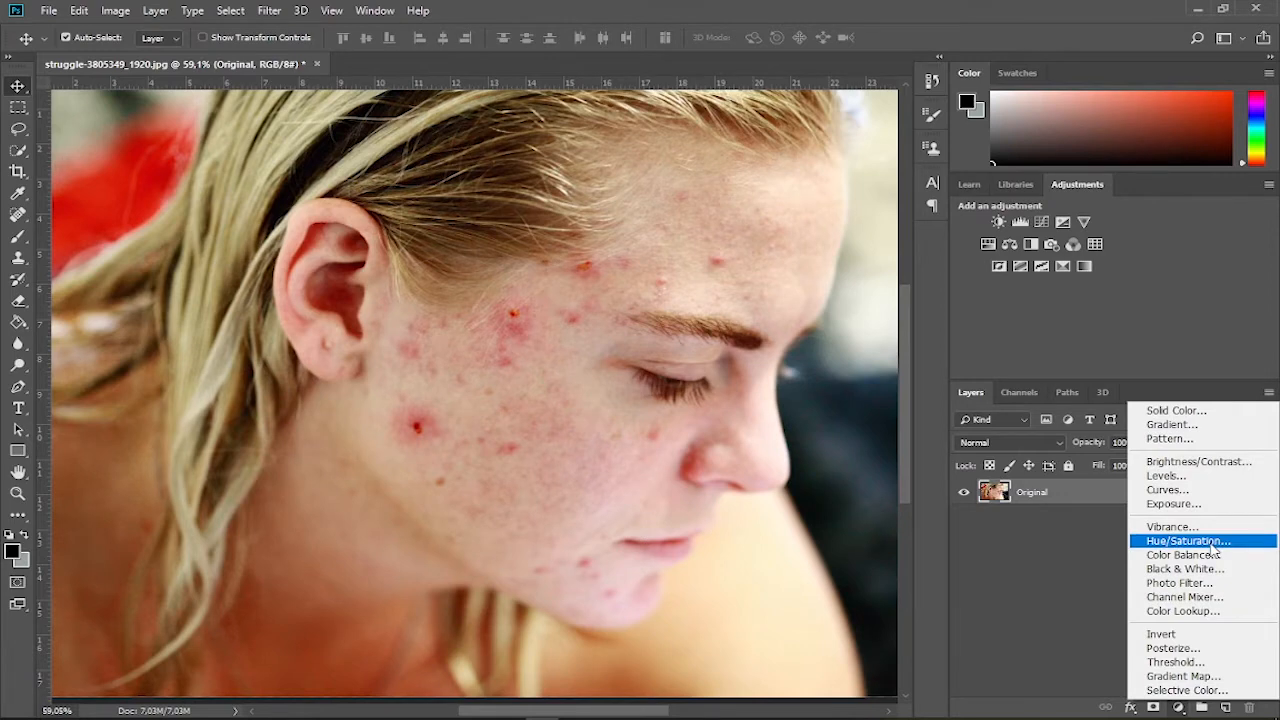
- Isolate the red skin tones in a Hue/Saturation adjustment: Reds, Hue +115, Saturation +74, with the colour range shifted to 289°/319° and 349°\18°
drag(705, 120, 975, 119)
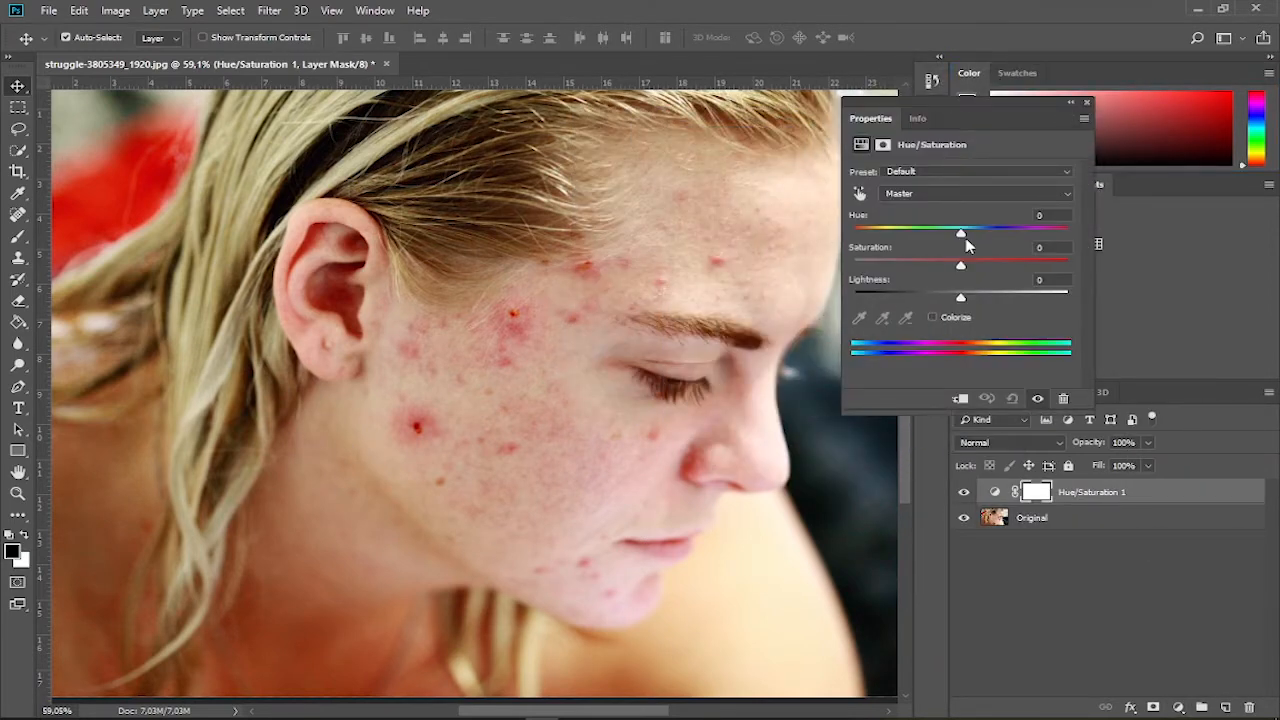
click(958, 196)
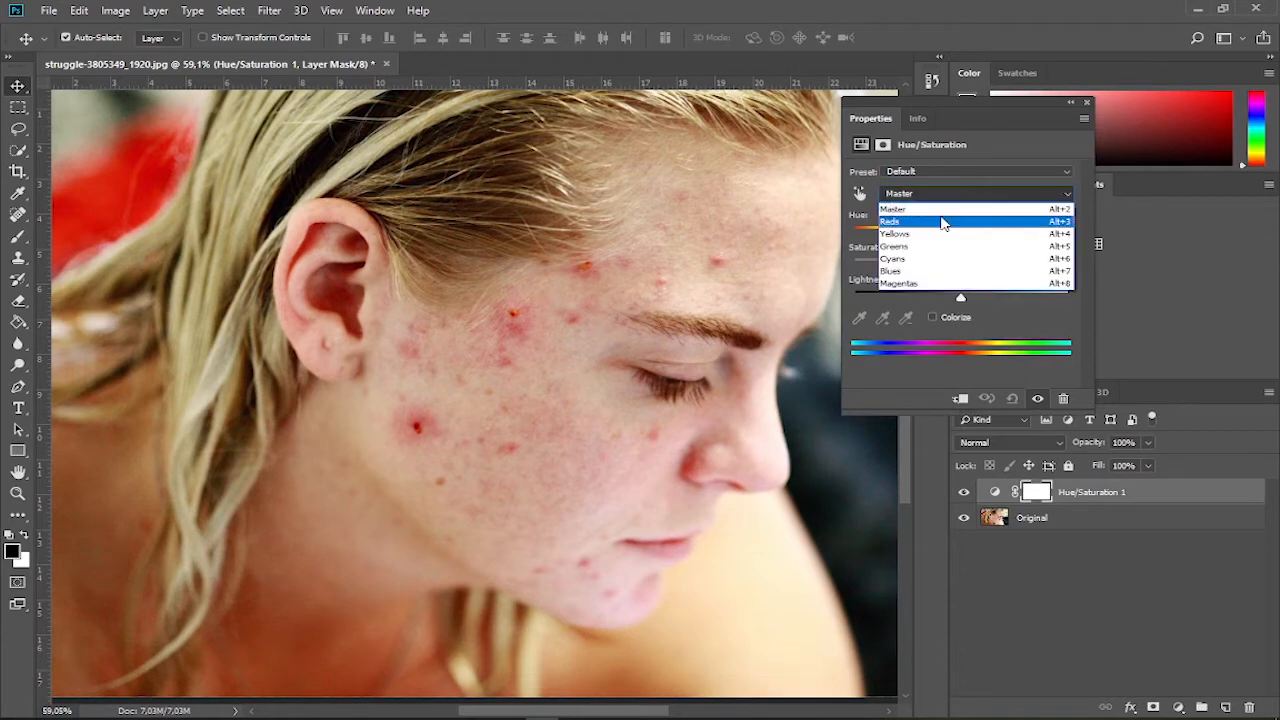
click(893, 221)
drag(963, 230, 1037, 236)
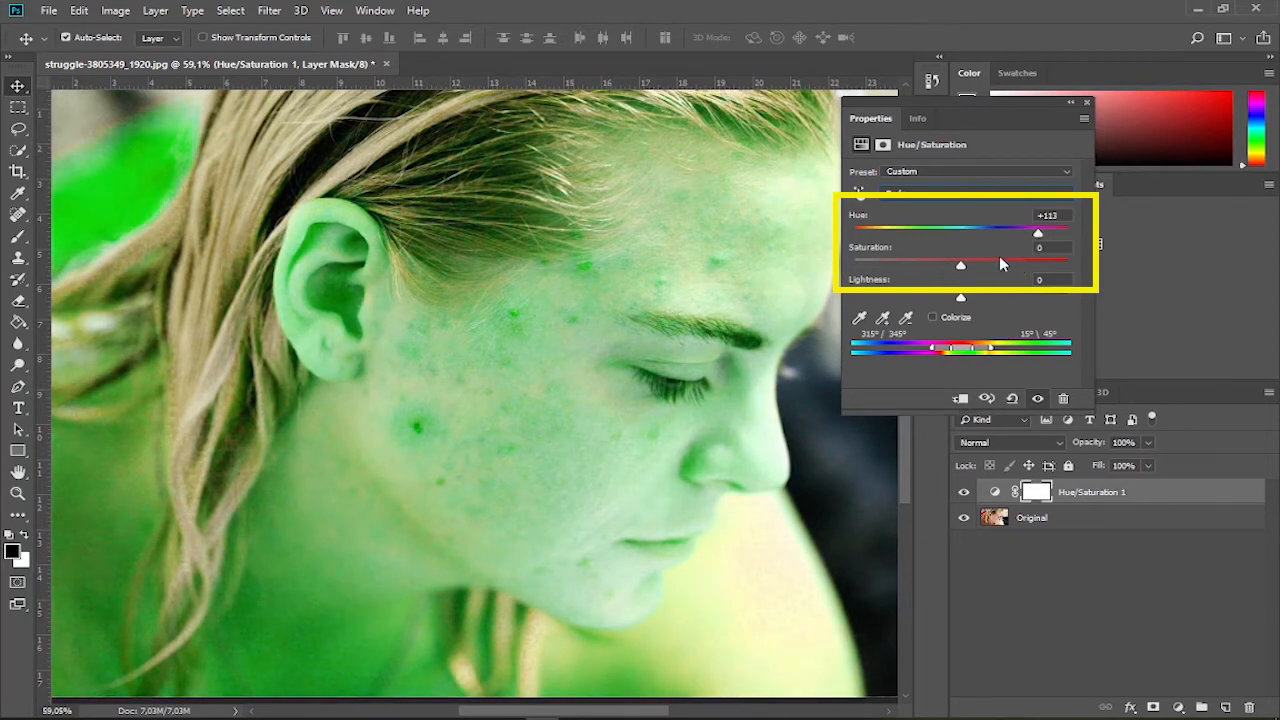
drag(961, 264, 1039, 234)
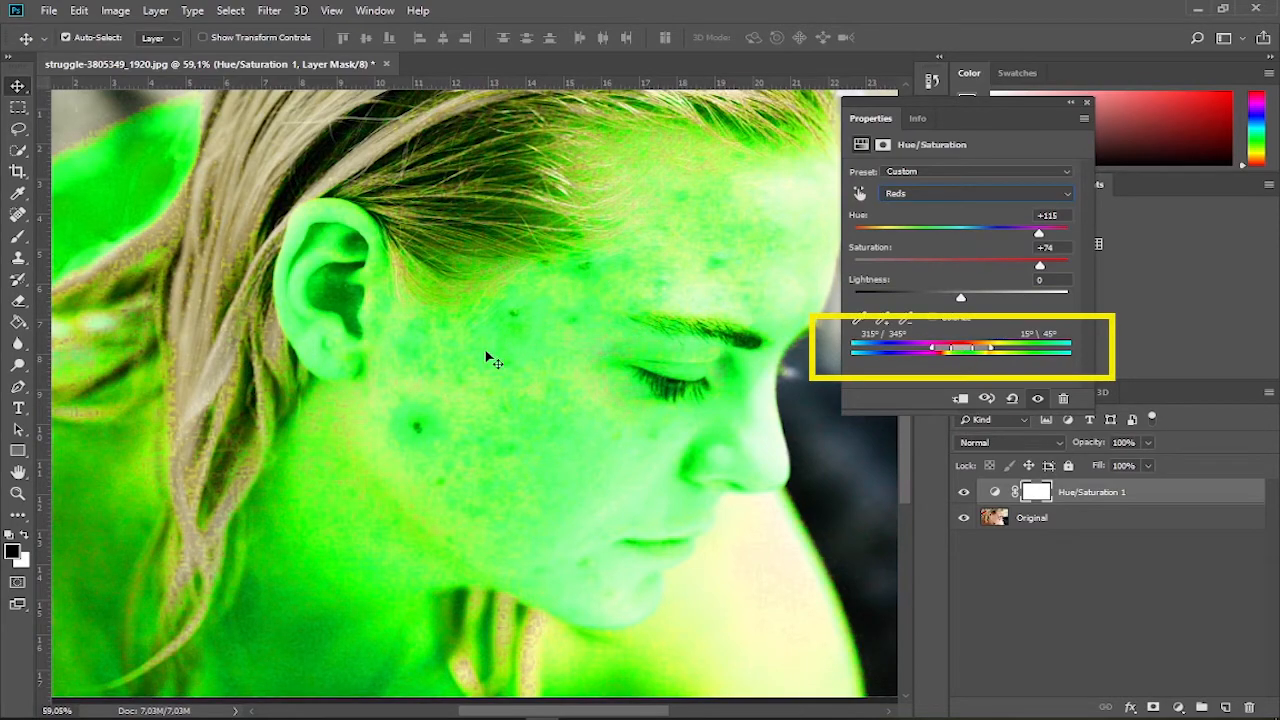
mouse_move(964, 353)
mouse_down()
mouse_move(934, 355)
mouse_move(949, 363)
mouse_up()
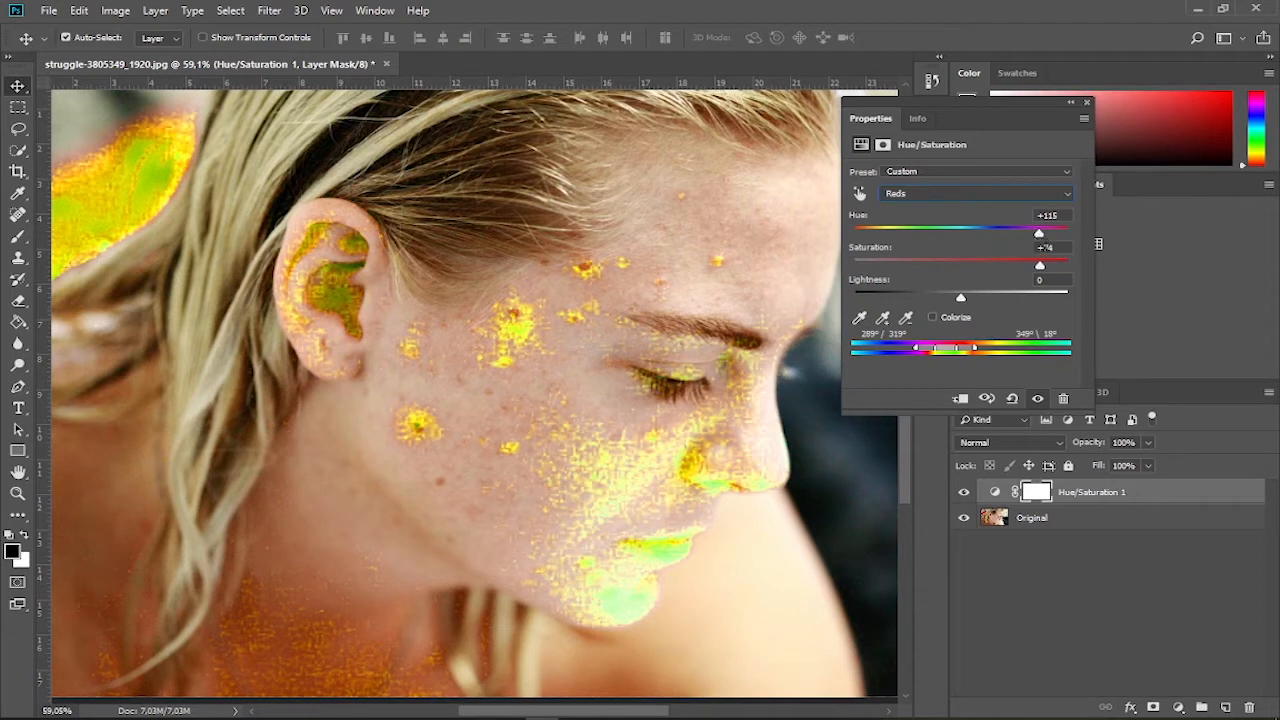
- Set the Reds to Hue +21, Saturation +16 and Lightness +3, and compare the photo with the adjustment off and on
click(958, 270)
drag(1036, 232, 996, 243)
mouse_move(961, 298)
mouse_down()
mouse_move(993, 296)
mouse_move(886, 294)
mouse_move(995, 290)
mouse_move(976, 281)
mouse_up()
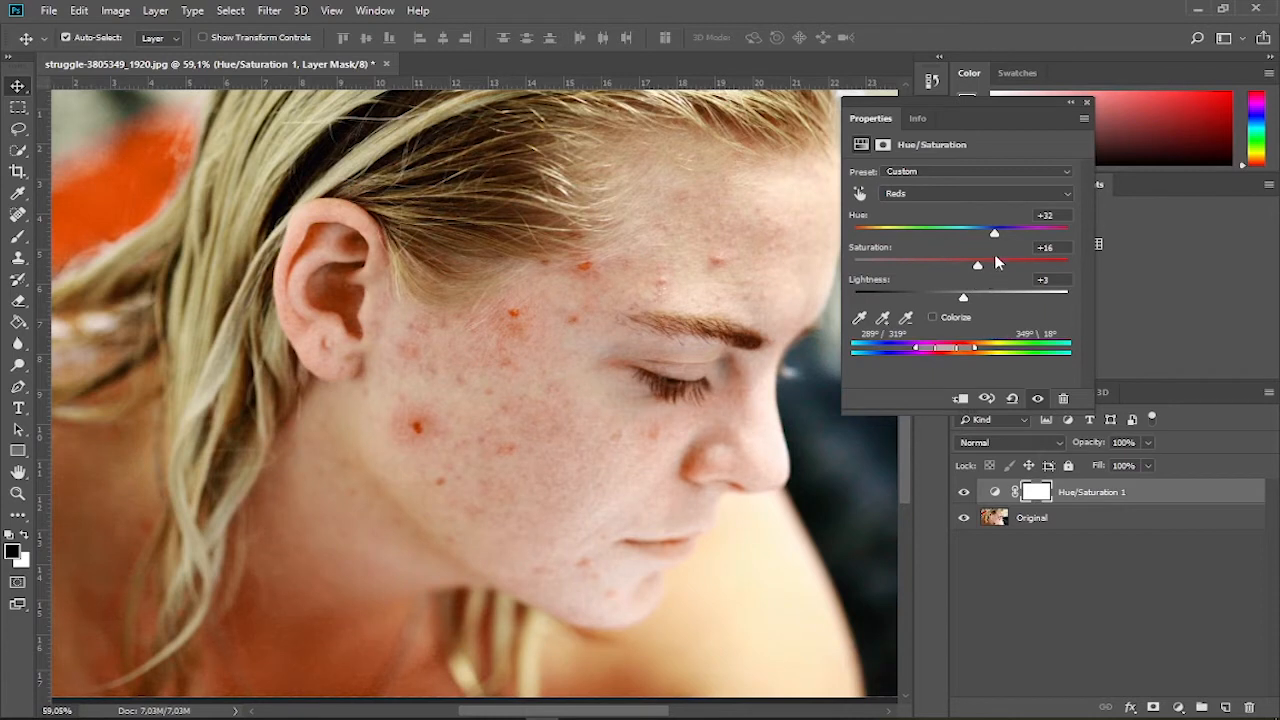
mouse_move(995, 236)
mouse_down()
mouse_move(1006, 233)
mouse_move(980, 233)
mouse_move(980, 260)
mouse_move(985, 232)
mouse_up()
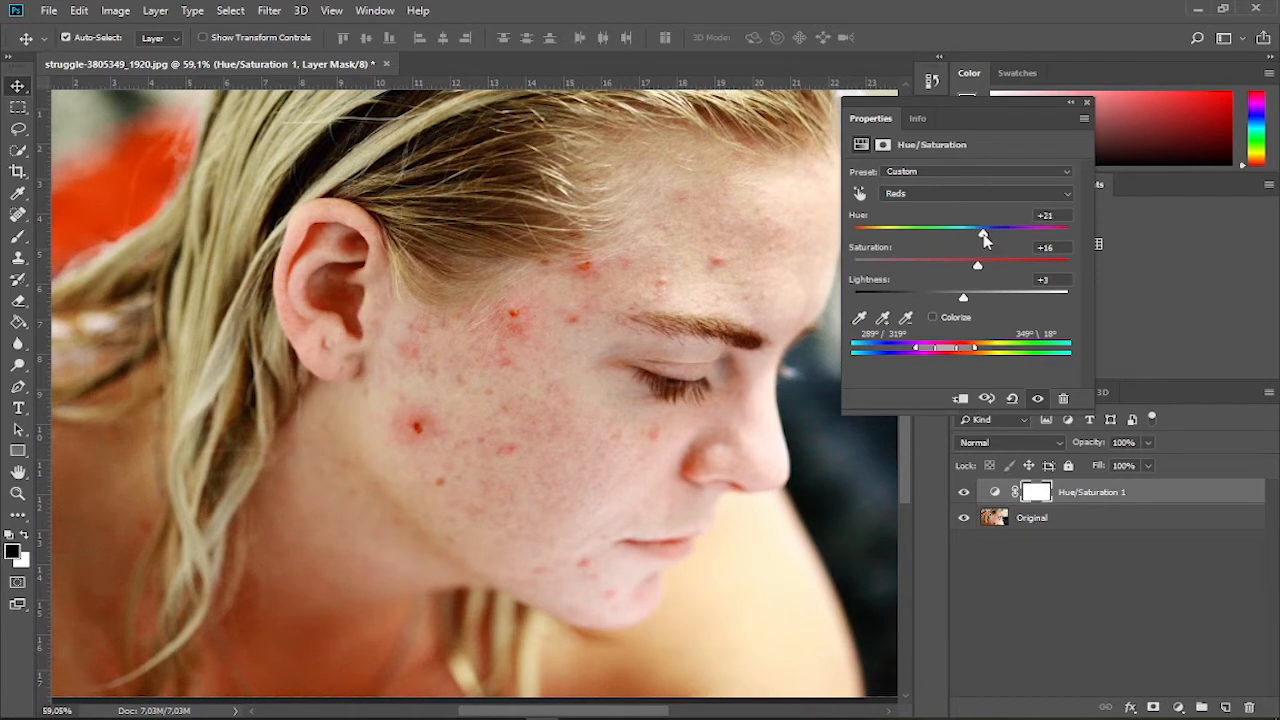
click(1070, 104)
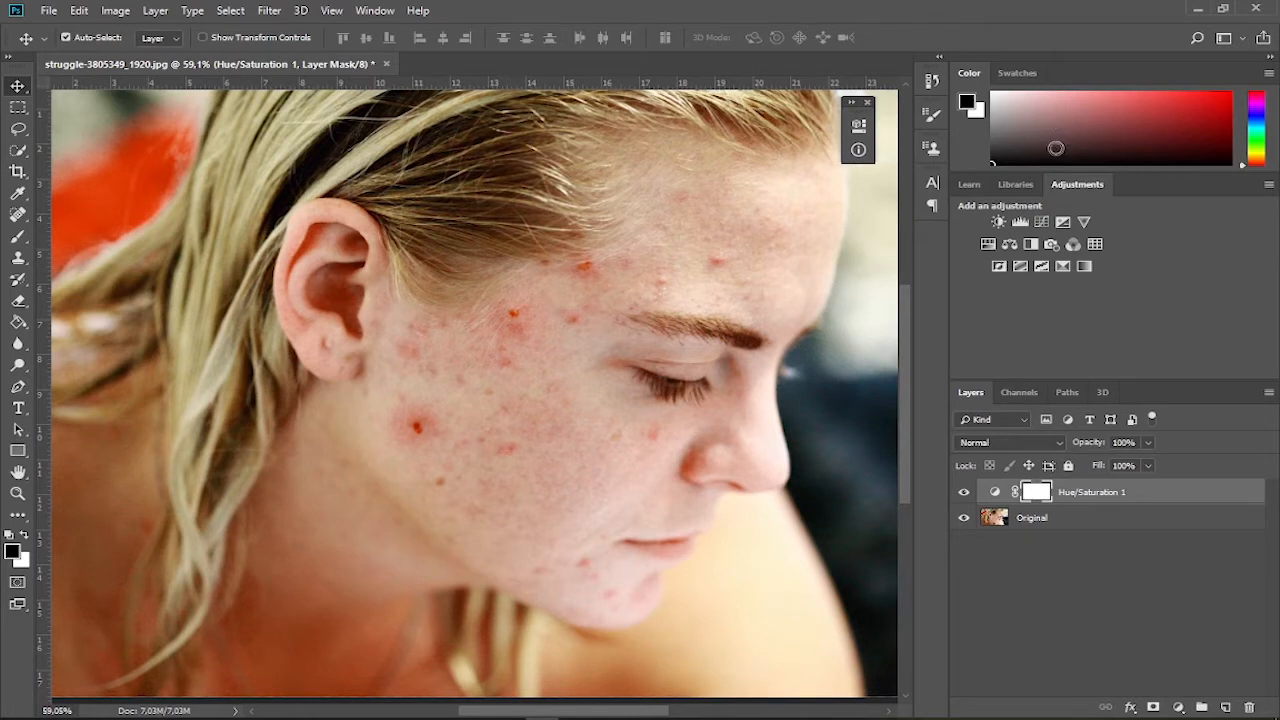
click(964, 492)
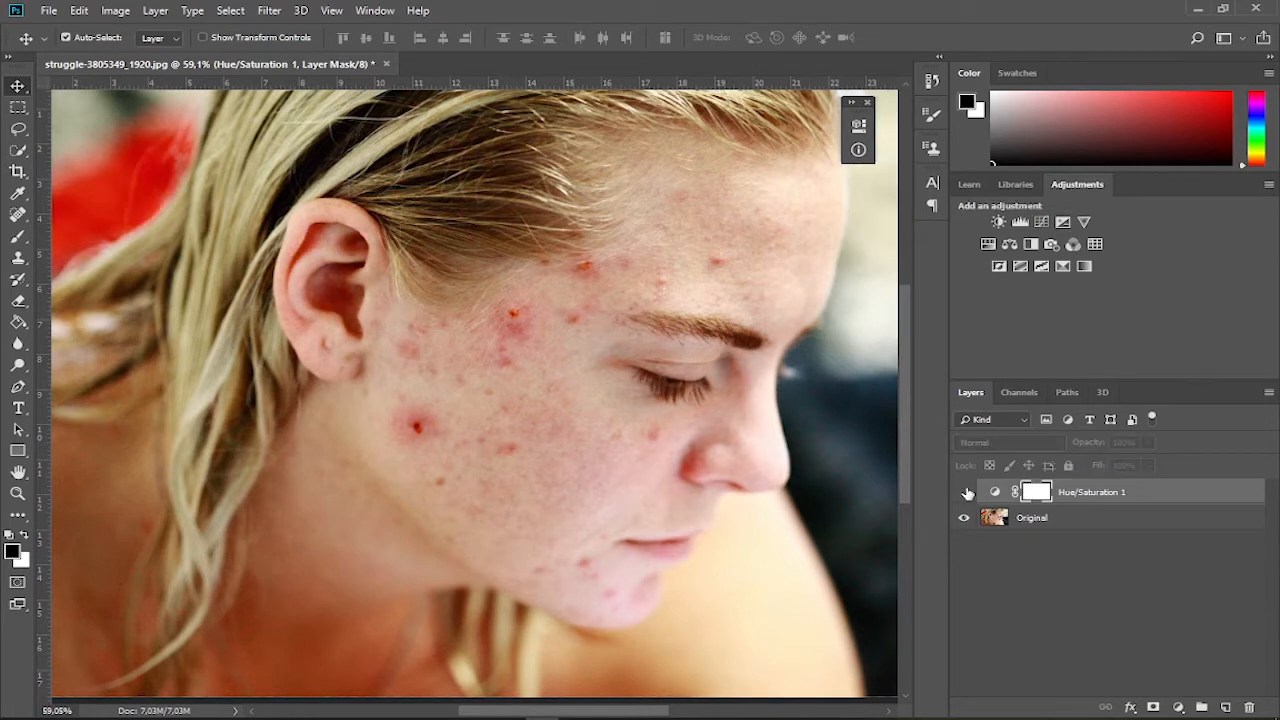
click(966, 492)
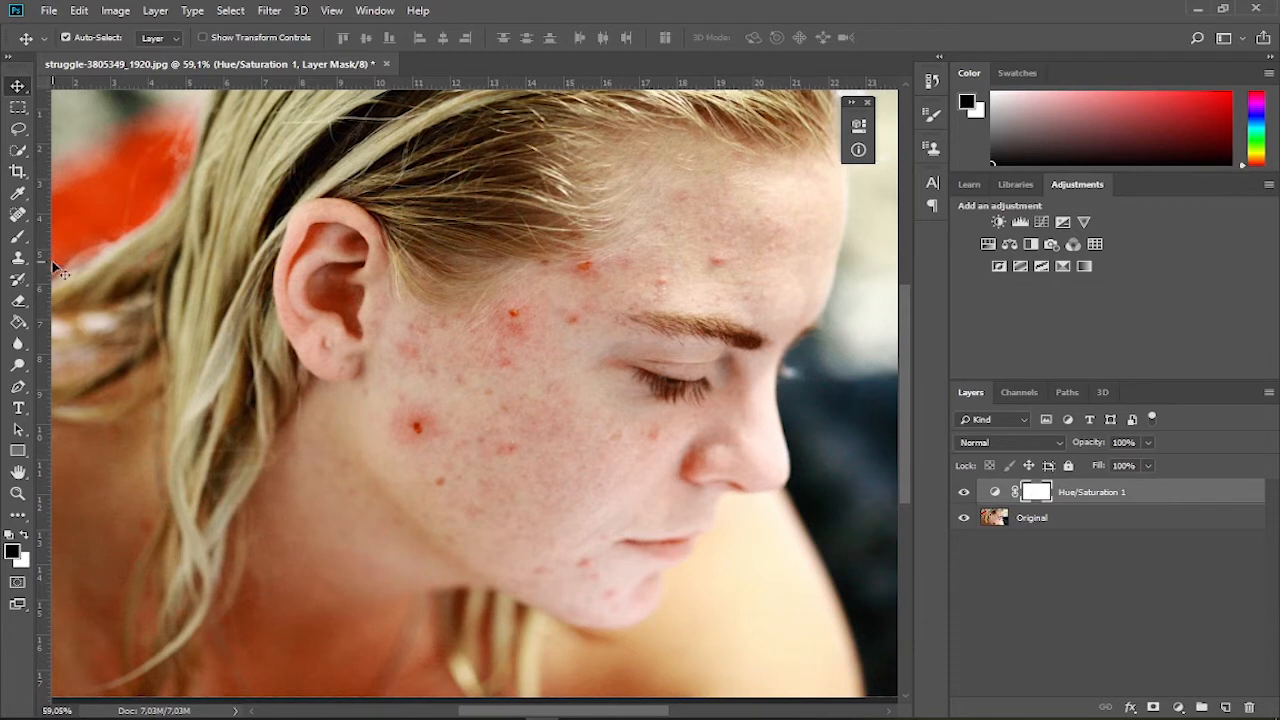
- Set up the Brush tool at 150 px with 40% hardness and black as the foreground colour
click(25, 243)
click(69, 240)
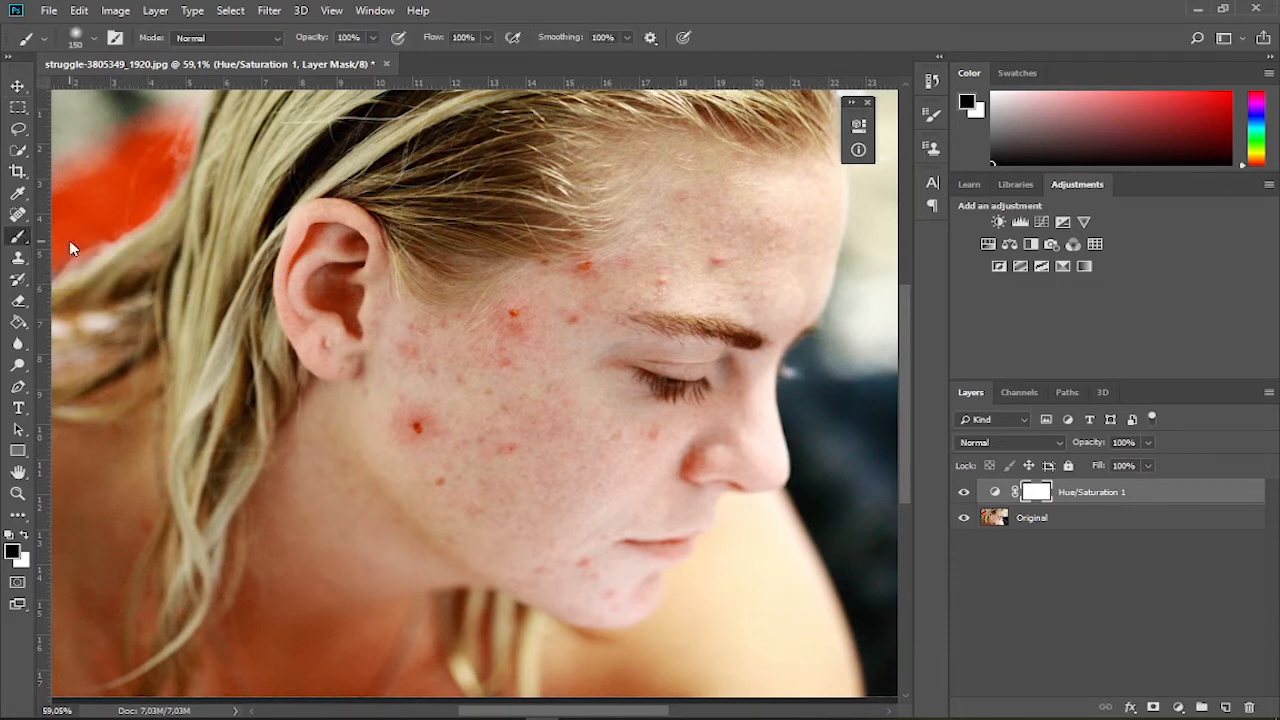
click(92, 40)
drag(100, 129, 144, 129)
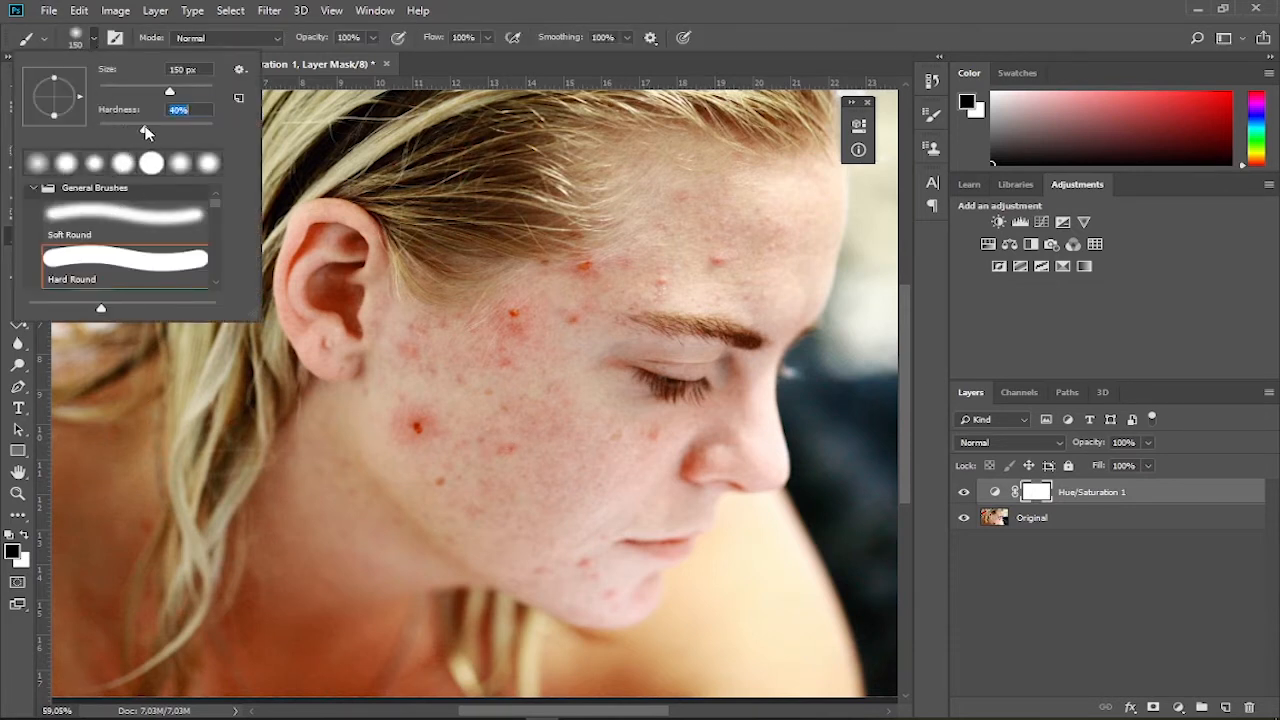
click(487, 8)
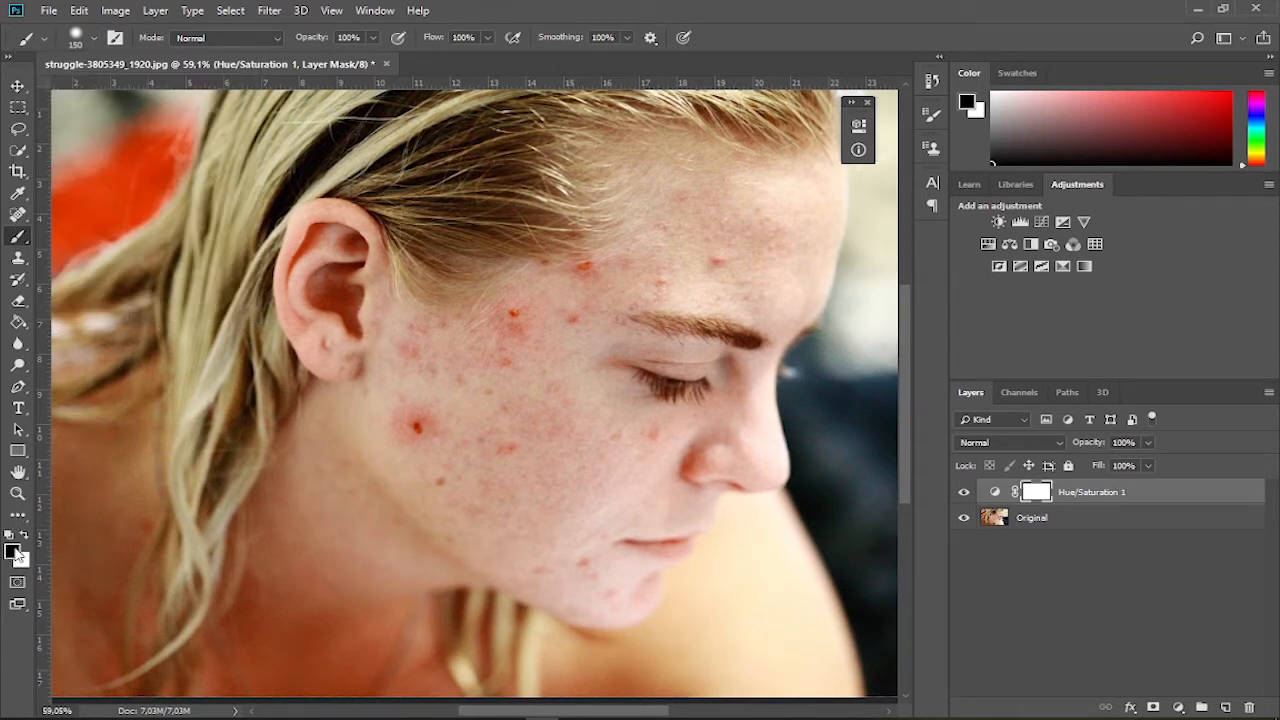
click(23, 537)
click(24, 536)
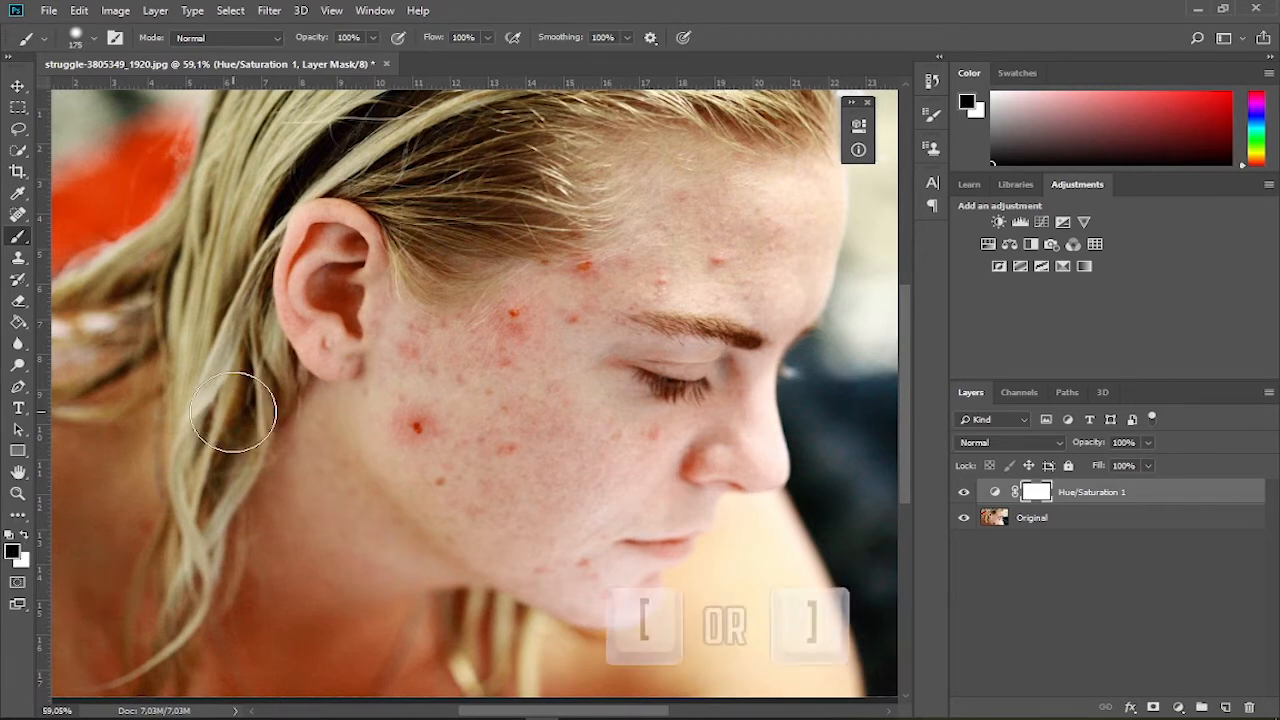
- Paint black on the Hue/Saturation mask over the background, hair and body with a large brush of about 700 px
key(bracketright)
key(bracketright)
key(bracketright)
key(bracketright)
key(bracketright)
key(bracketright)
key(bracketright)
key(bracketright)
key(bracketleft)
key(bracketleft)
key(bracketleft)
key(bracketleft)
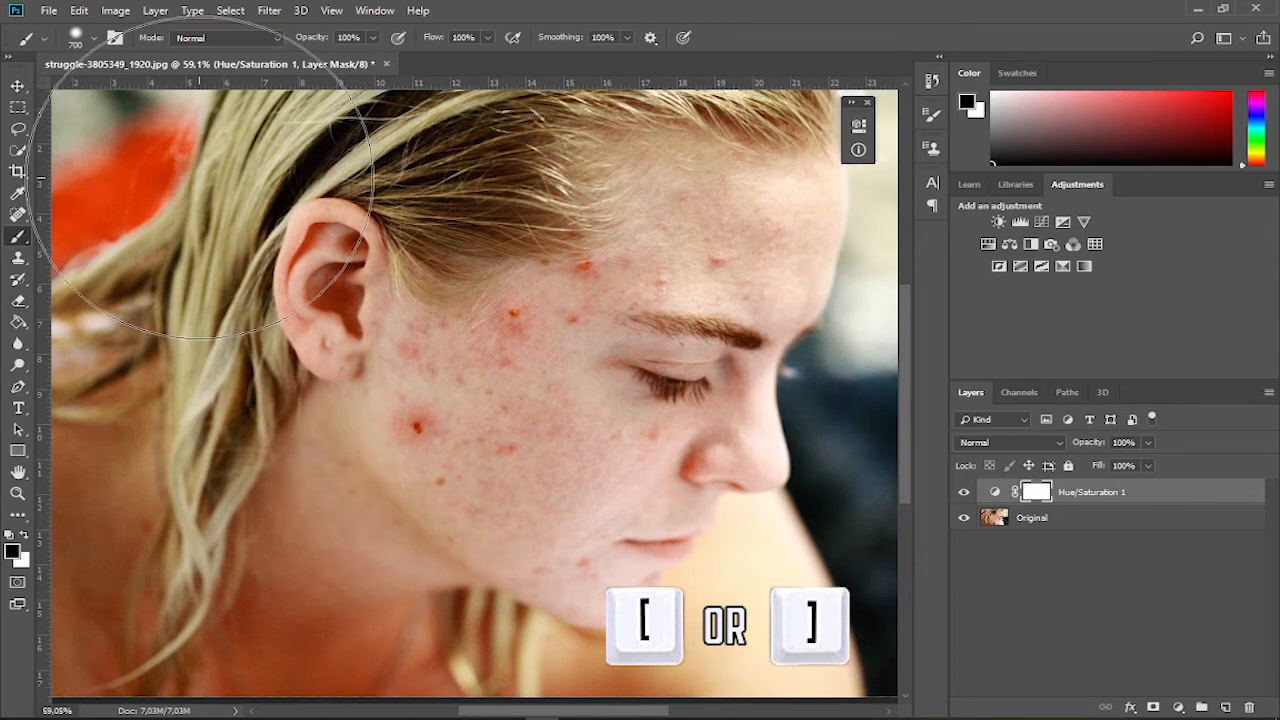
drag(195, 160, 115, 200)
key(bracketright)
key(bracketleft)
key(bracketleft)
key(bracketleft)
key(bracketleft)
key(bracketleft)
key(bracketleft)
key(bracketleft)
key(bracketleft)
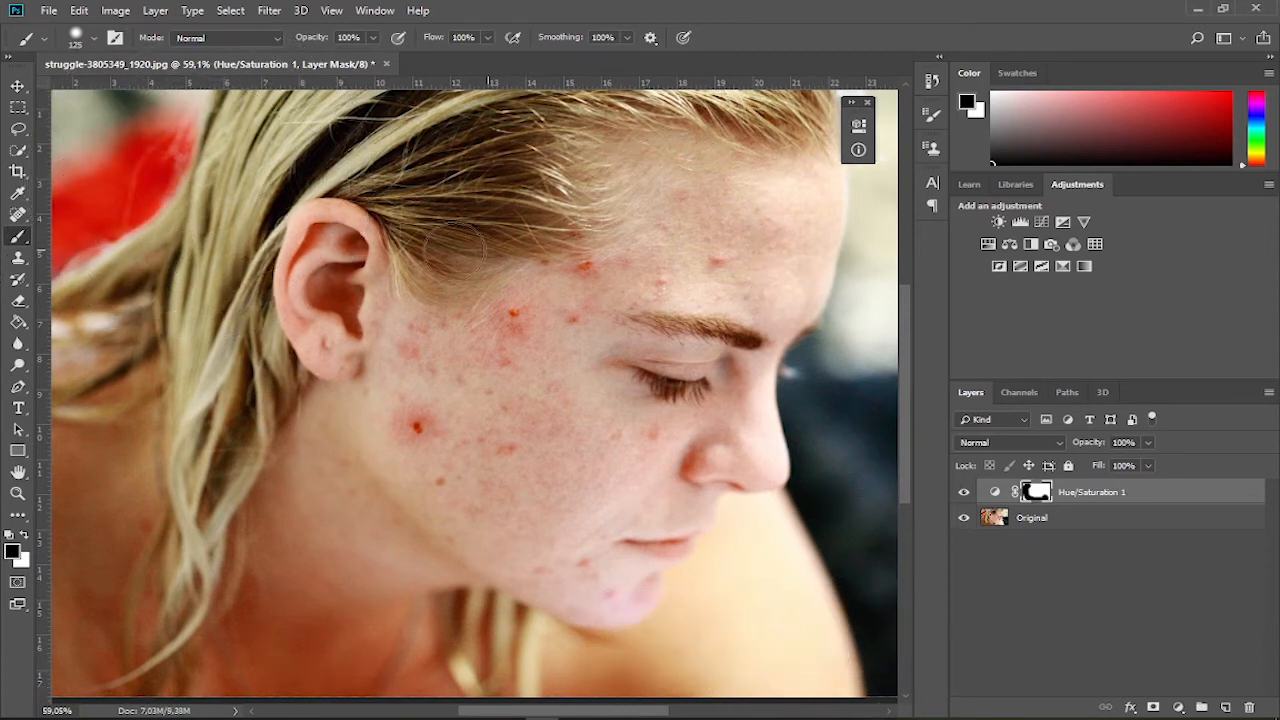
- Mask the adjustment off finer areas such as the lips with a smaller black brush of about 60 px
key(bracketleft)
key(bracketleft)
key(bracketleft)
key(bracketleft)
key(bracketleft)
key(bracketleft)
key(bracketleft)
key(bracketleft)
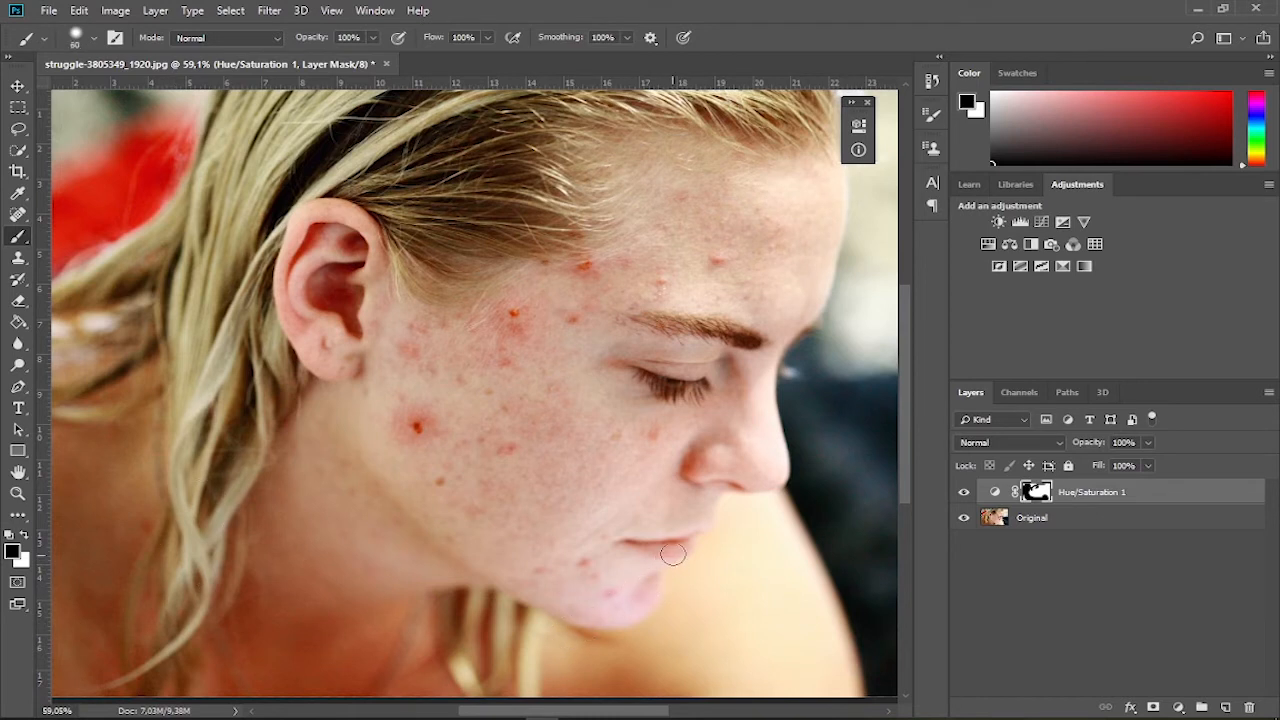
key(bracketright)
key(bracketright)
key(bracketright)
key(bracketleft)
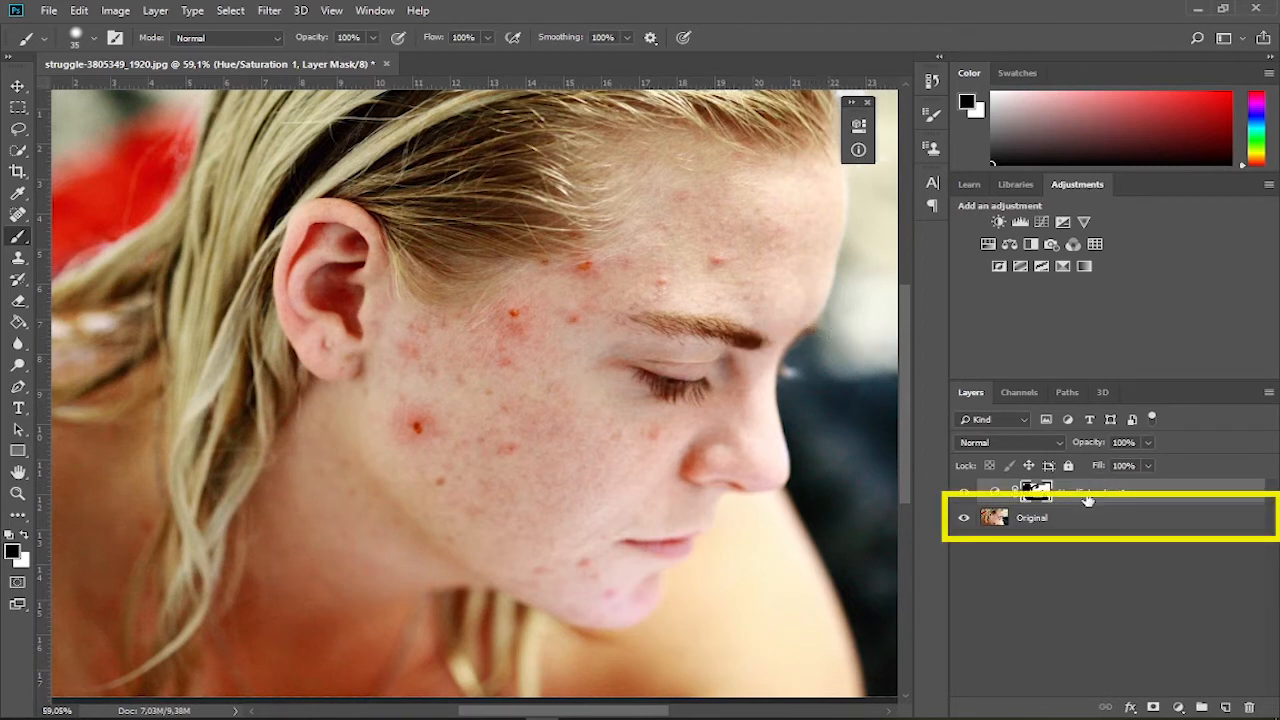
- Select the Original layer and set up the Spot Healing Brush with the lowest hardness
key(alt+bracketleft)
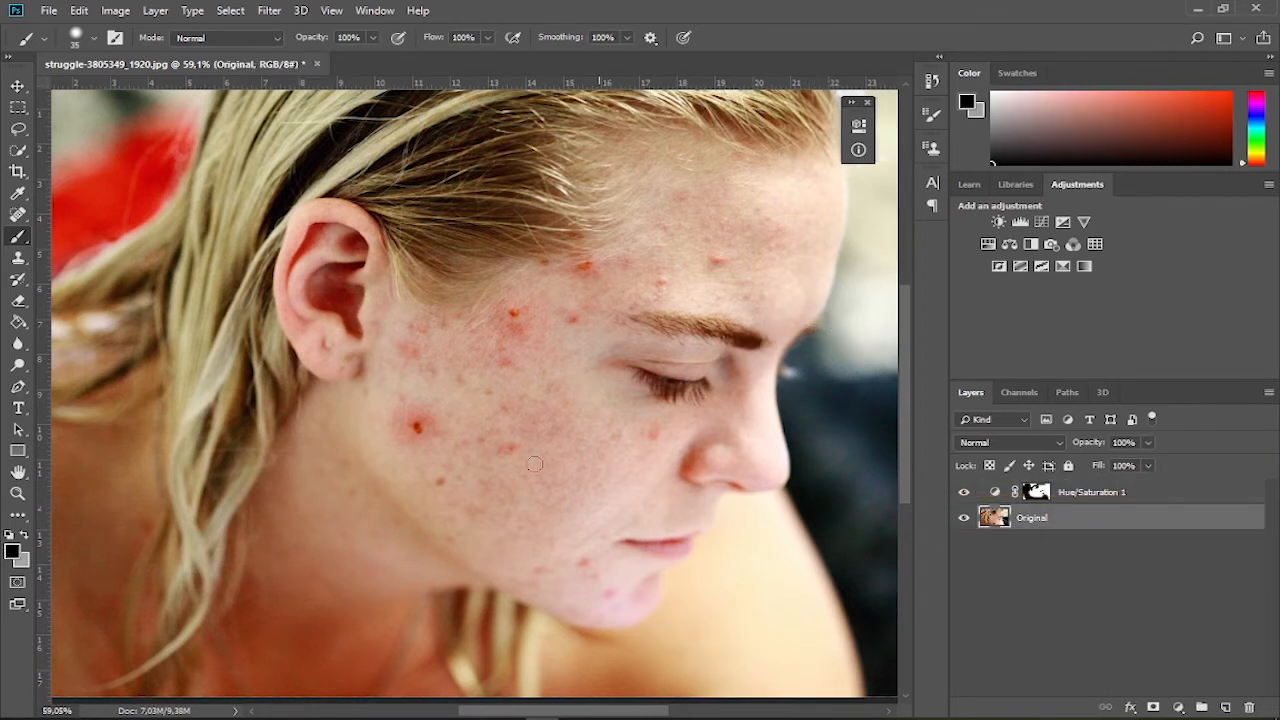
click(25, 215)
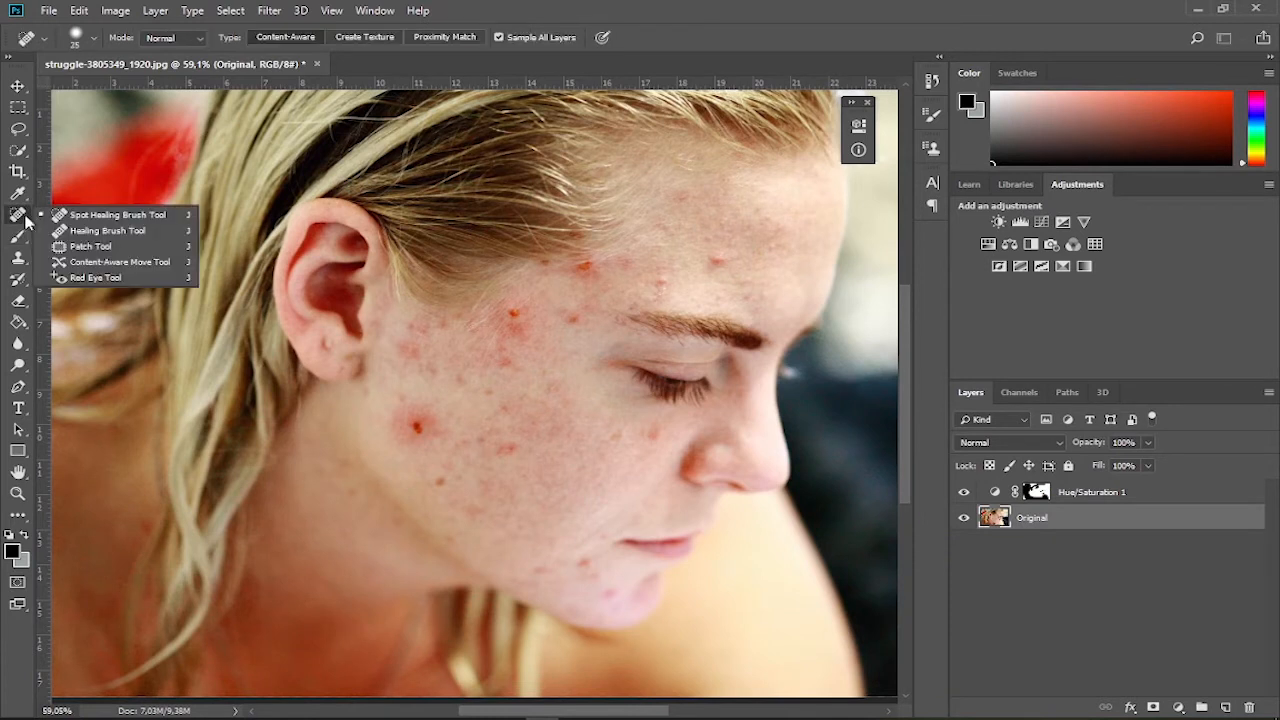
click(87, 220)
click(83, 42)
drag(90, 123, 28, 124)
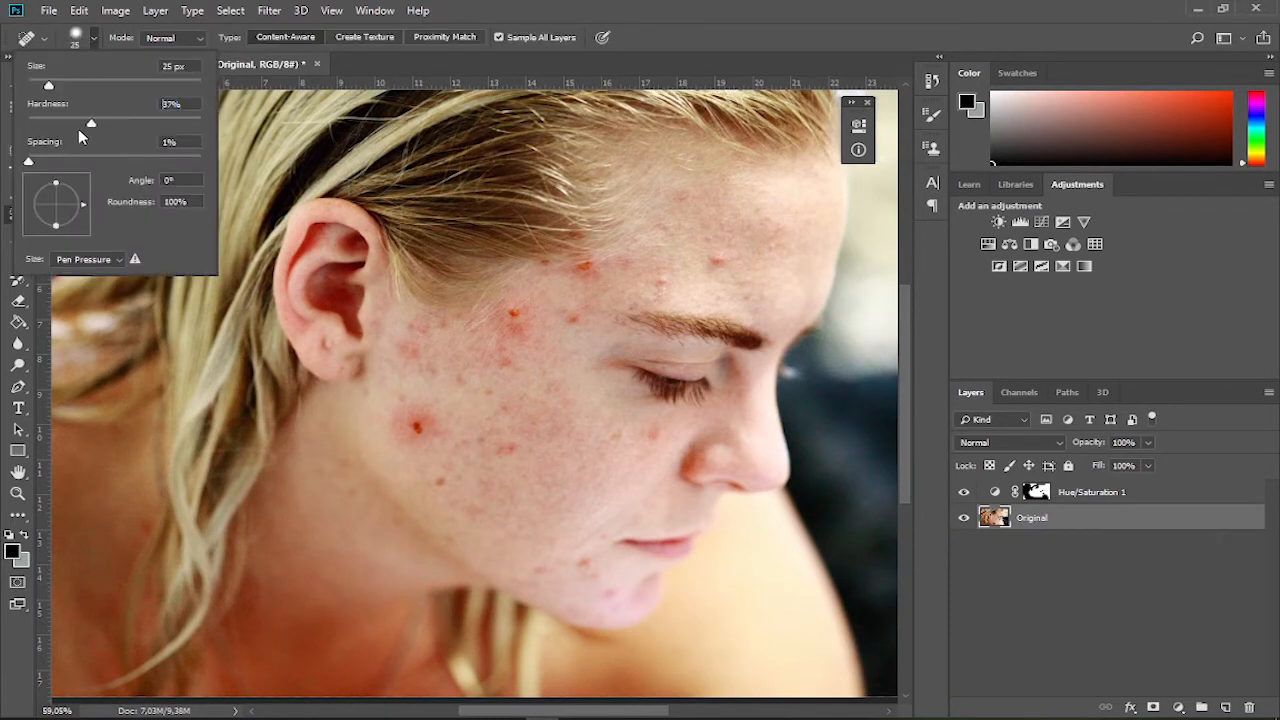
click(397, 420)
- Try healing the large blemish on the lower cheek with an enlarged soft brush, and undo the stroke
key(bracketright)
key(bracketright)
key(bracketright)
key(bracketright)
key(bracketright)
key(bracketright)
key(bracketright)
key(bracketright)
key(bracketright)
click(414, 426)
key(ctrl+z)
- Try healing the same cheek blemish with a 150 px brush at full hardness, and undo the stroke
click(88, 44)
drag(29, 126, 200, 120)
key(Return)
key(bracketleft)
click(417, 427)
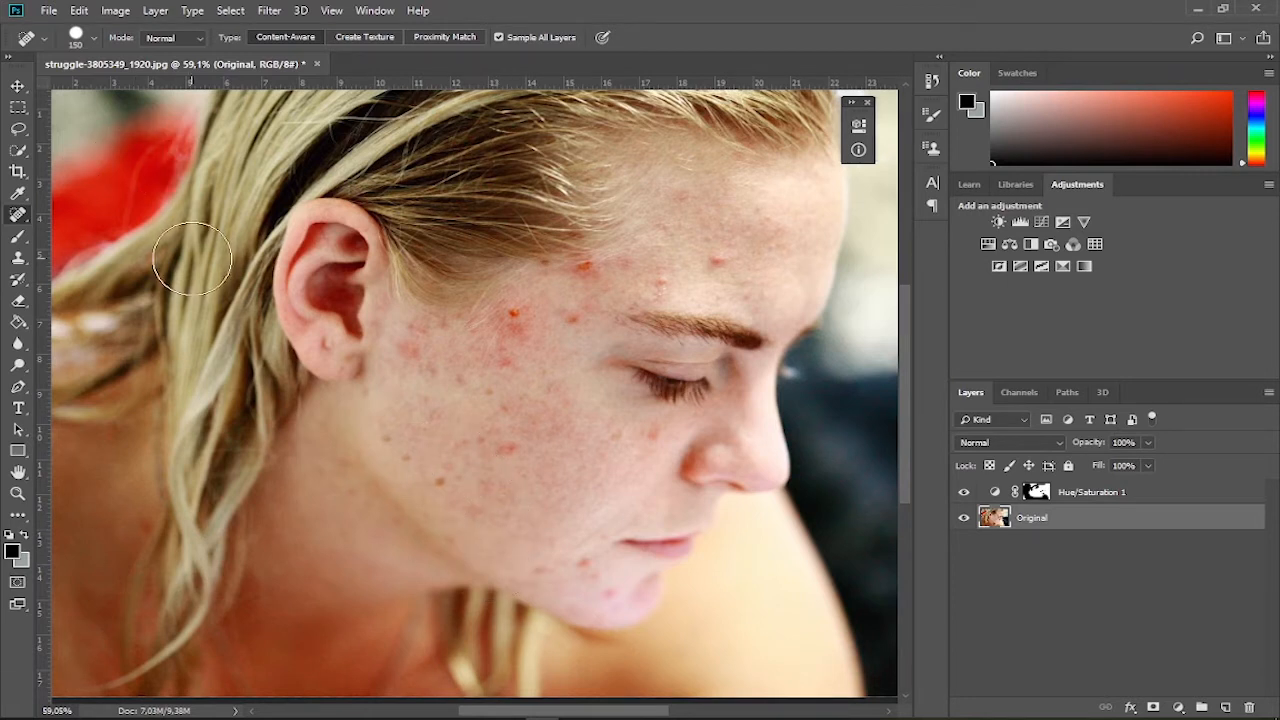
key(ctrl+alt+z)
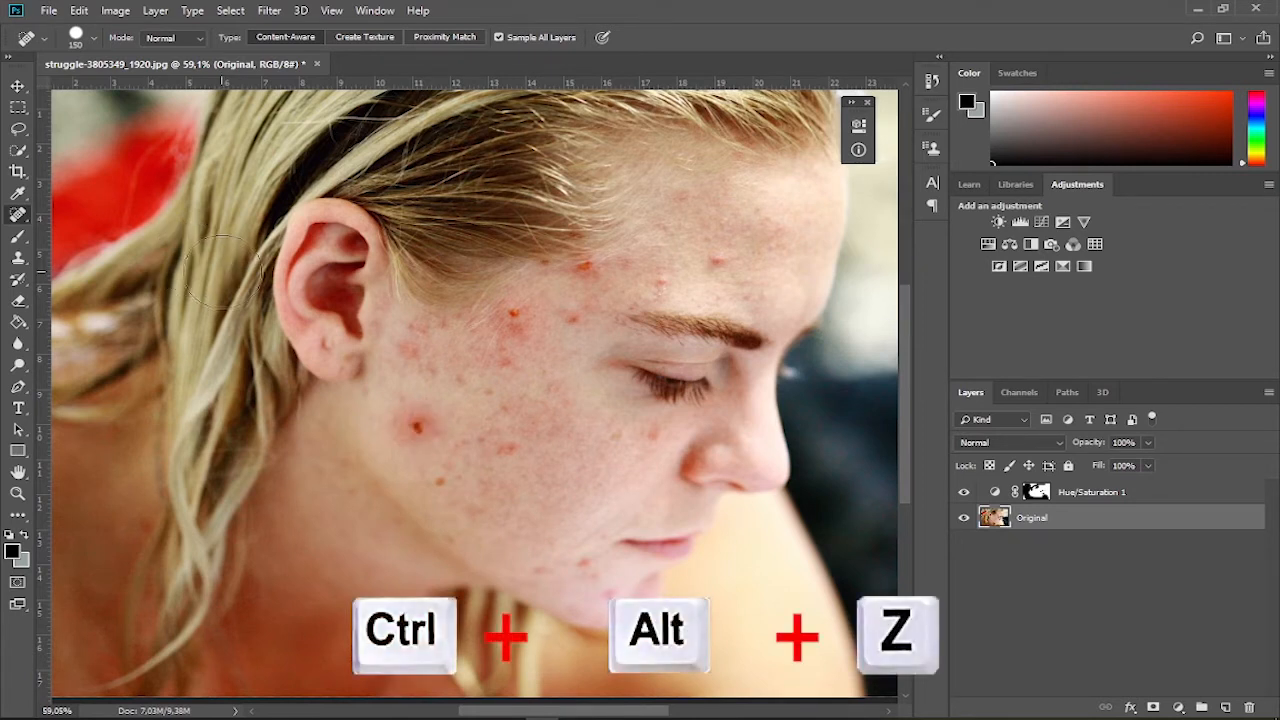
- Set the healing brush hardness to 60% and heal the large cheek blemish at a size of 125 px
click(94, 38)
drag(204, 127, 136, 131)
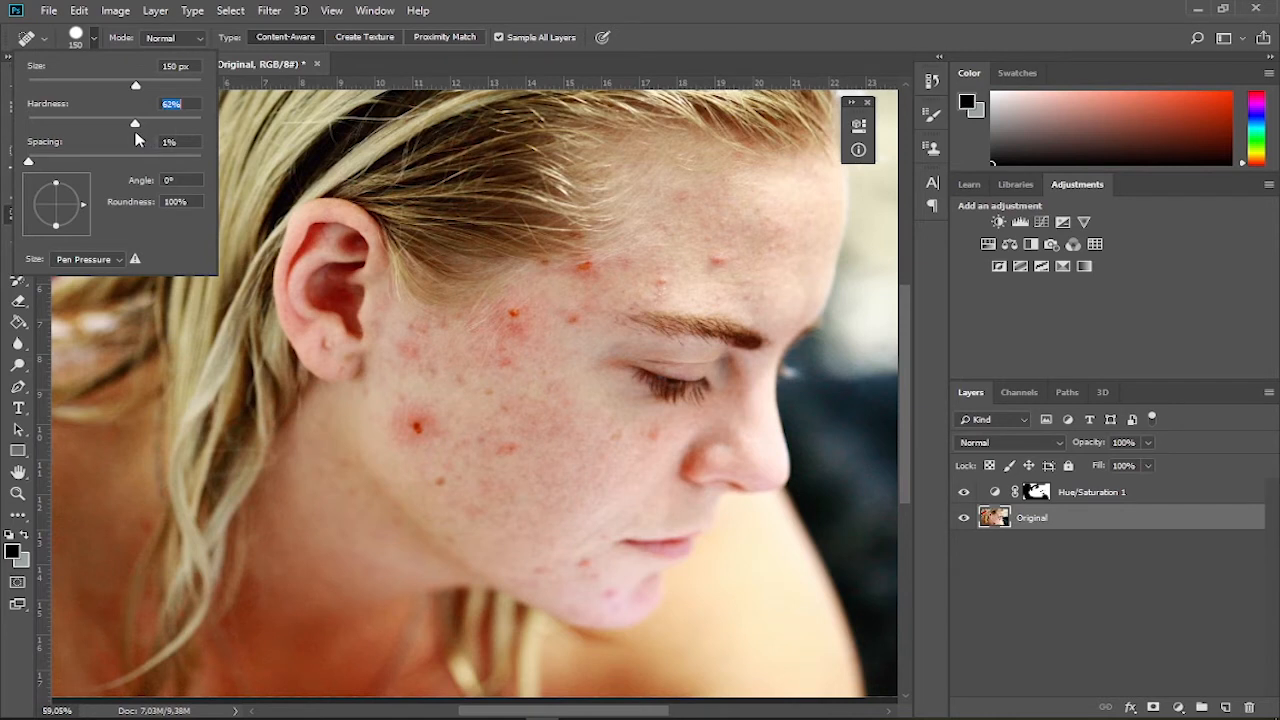
key(Return)
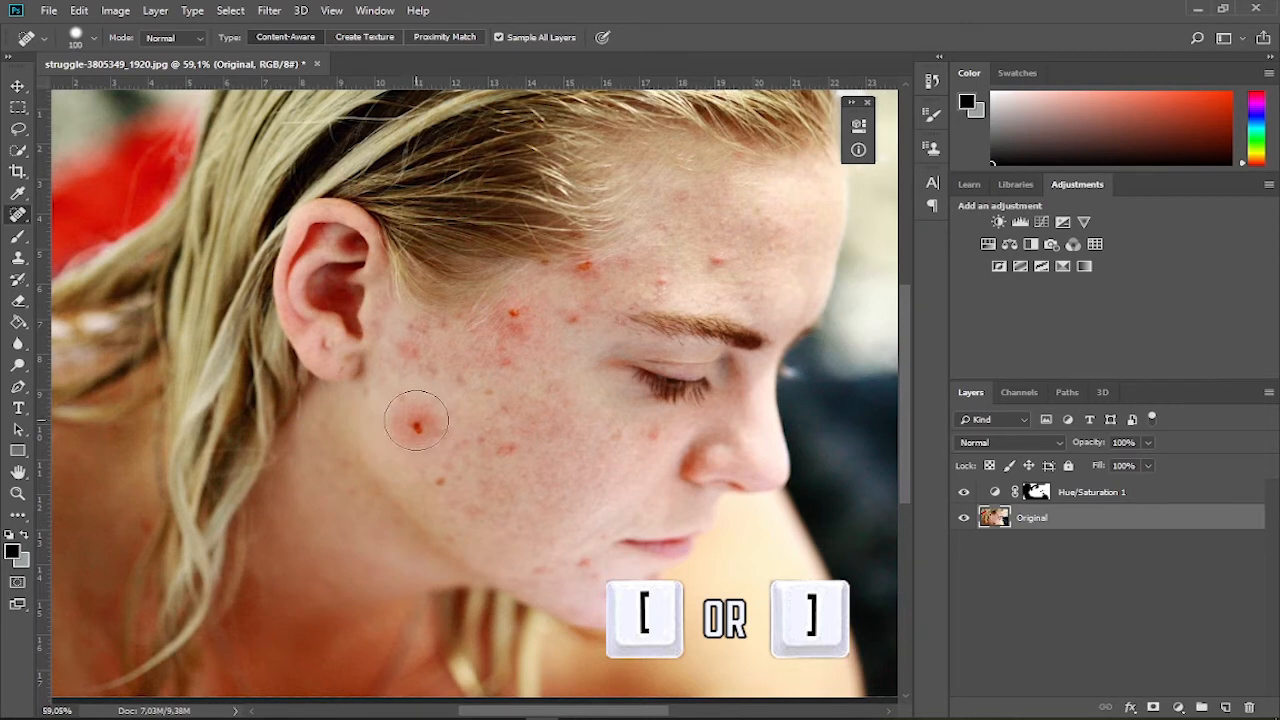
key(bracketleft)
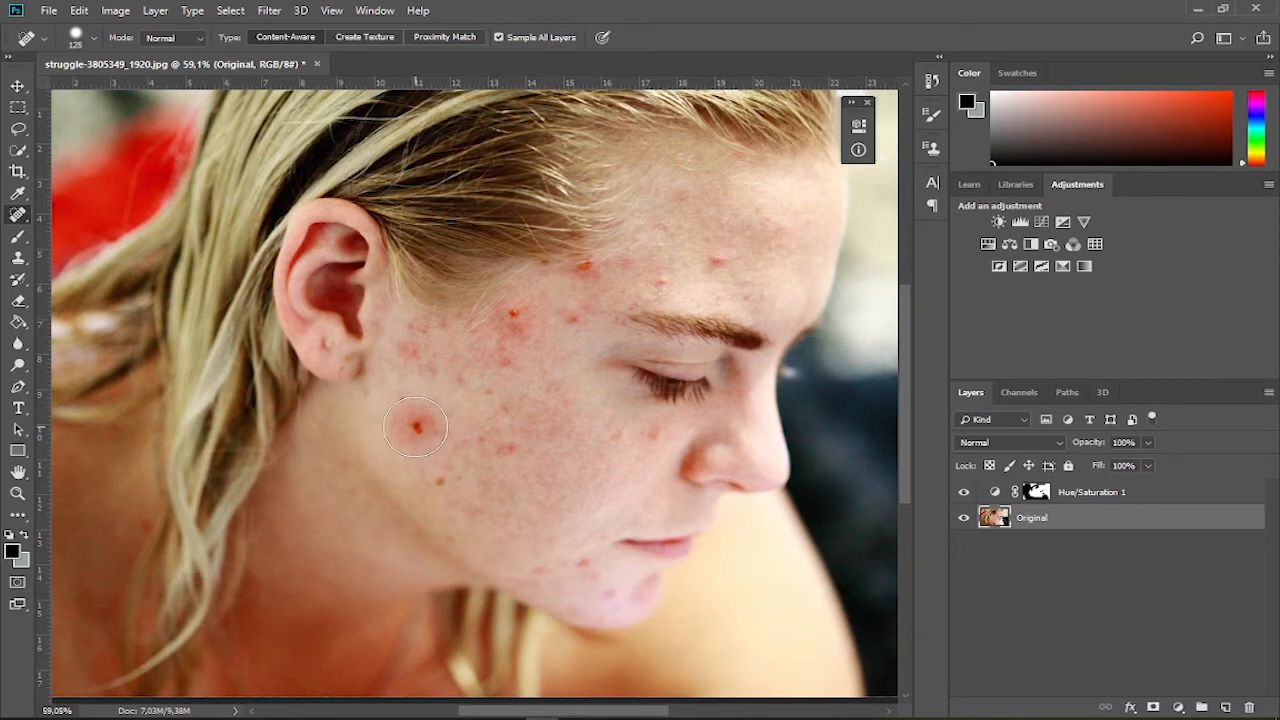
click(415, 427)
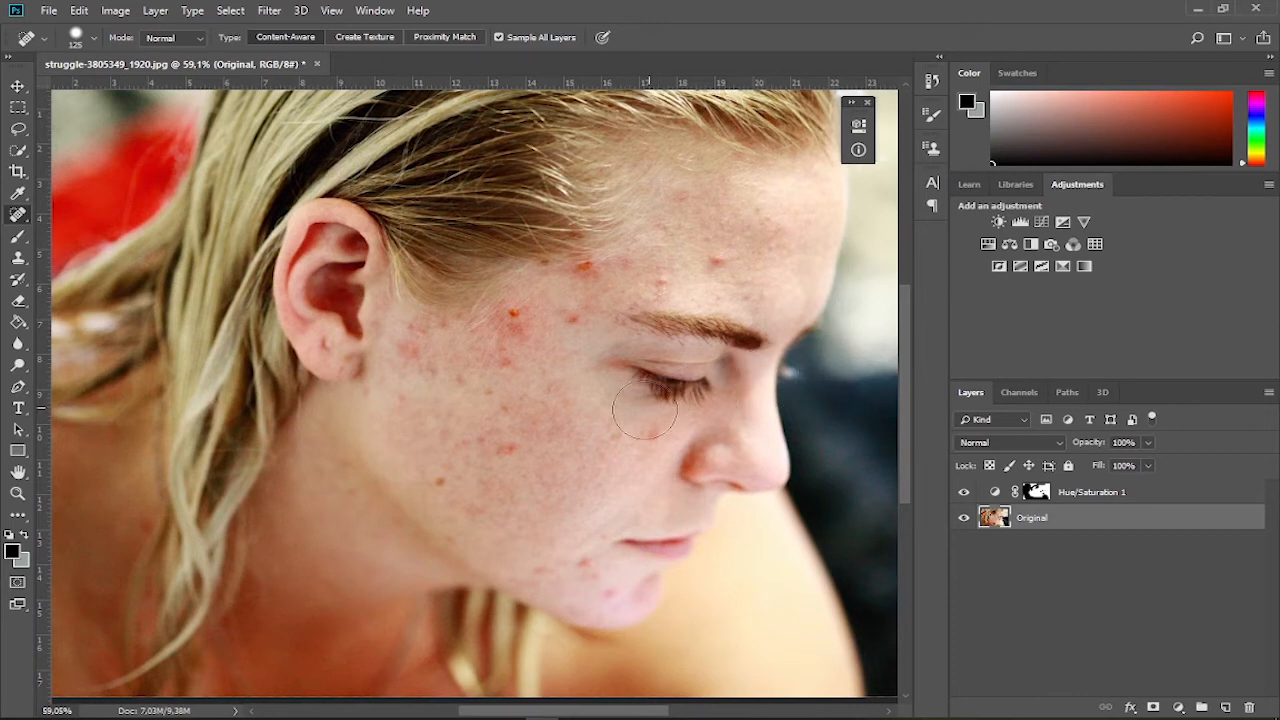
- Heal the smaller spots on the forehead, temple, cheek and chin with a reduced brush, adjusting its size to each blemish
key(bracketleft)
key(bracketleft)
key(bracketleft)
key(bracketleft)
key(bracketleft)
key(bracketleft)
key(bracketleft)
key(bracketleft)
key(bracketleft)
click(716, 260)
click(583, 266)
key(bracketleft)
click(513, 314)
key(bracketright)
key(bracketright)
key(bracketright)
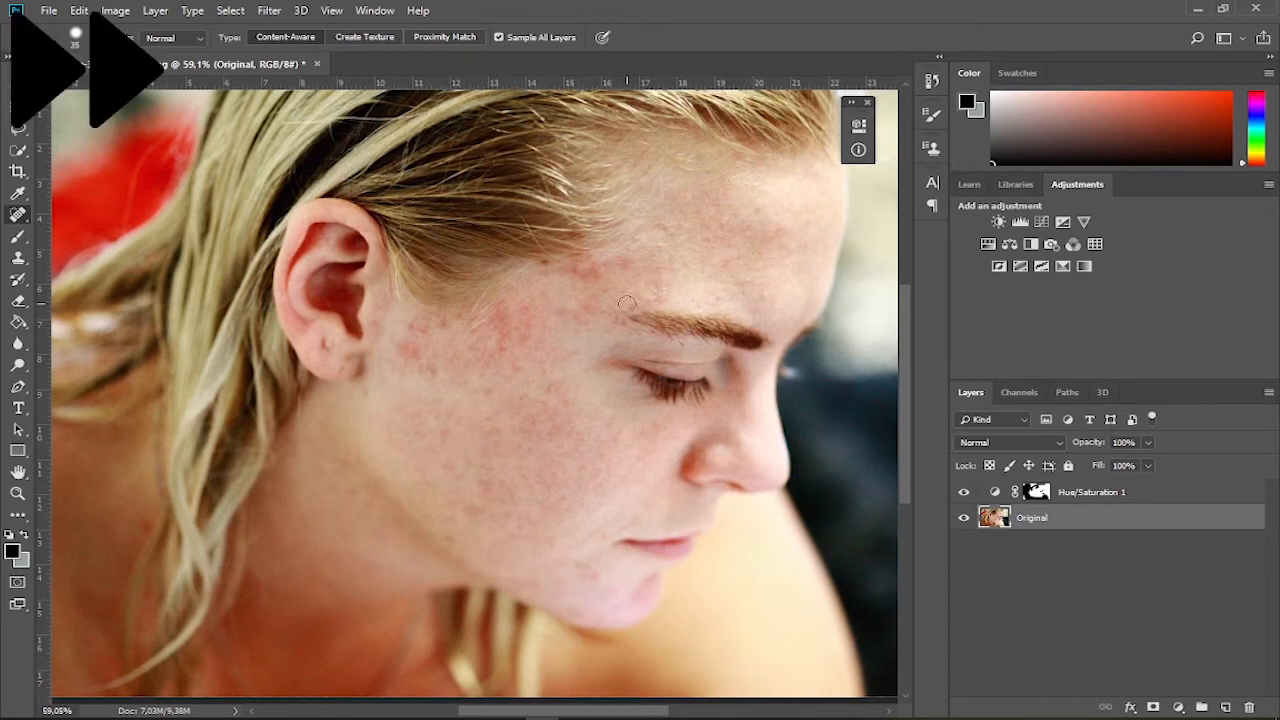
- Heal the remaining red patches on the cheek and temple, varying the brush size between about 30 and 70 px
key(bracketleft)
key(bracketleft)
key(bracketleft)
key(bracketleft)
key(bracketleft)
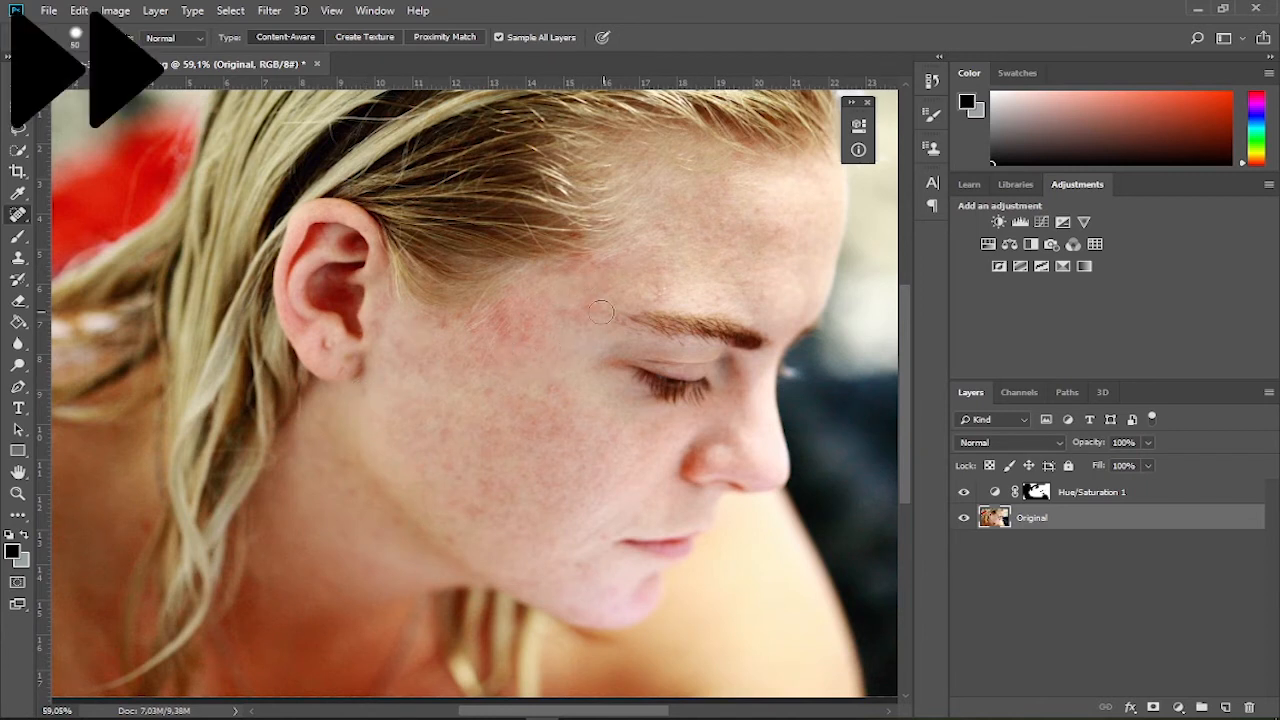
key(bracketright)
key(bracketright)
key(bracketleft)
key(bracketleft)
key(bracketleft)
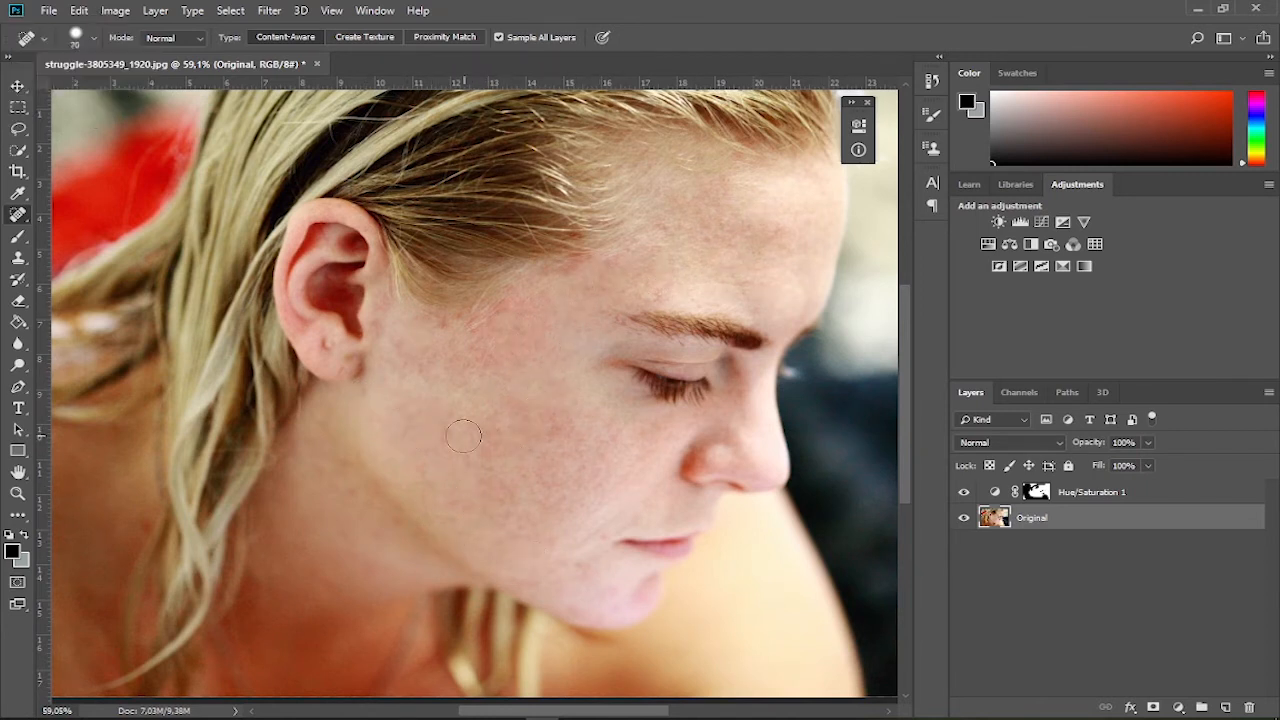
click(566, 317)
- Lower the healing brush to its minimum hardness and touch up the leftover uneven skin on the cheek and temple at 30 px
scroll(577, 406, down, 2)
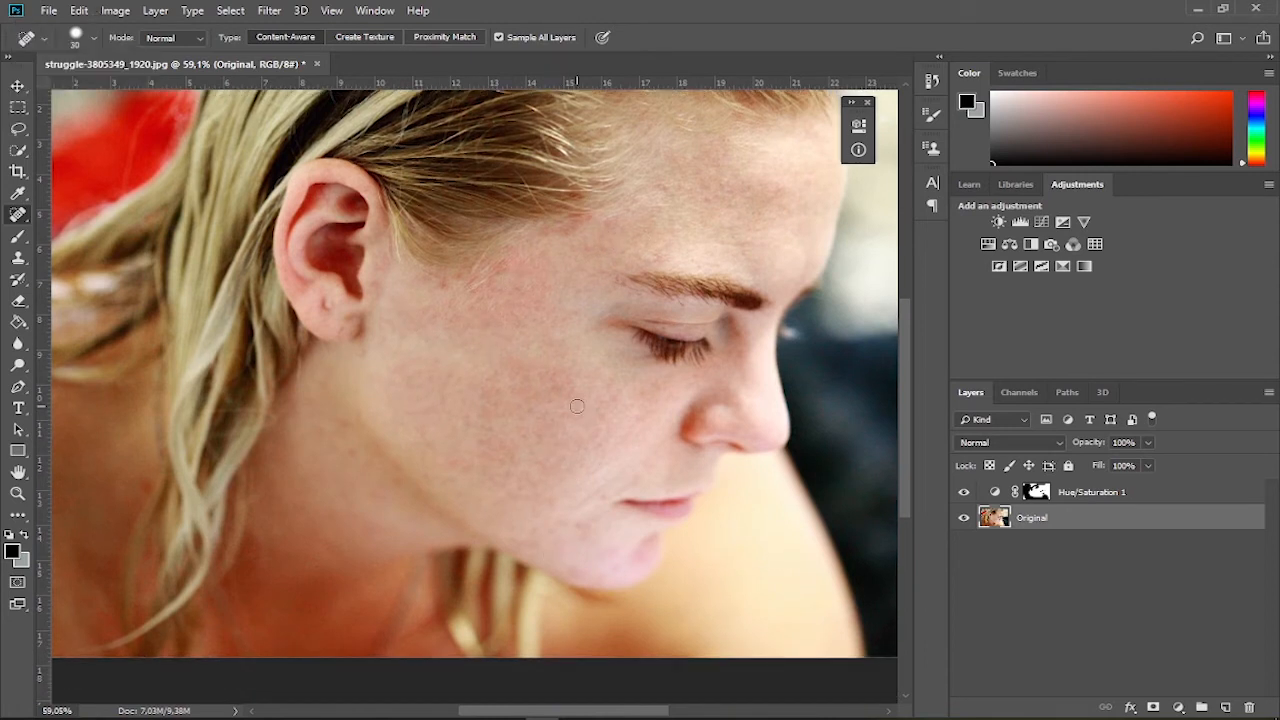
click(91, 40)
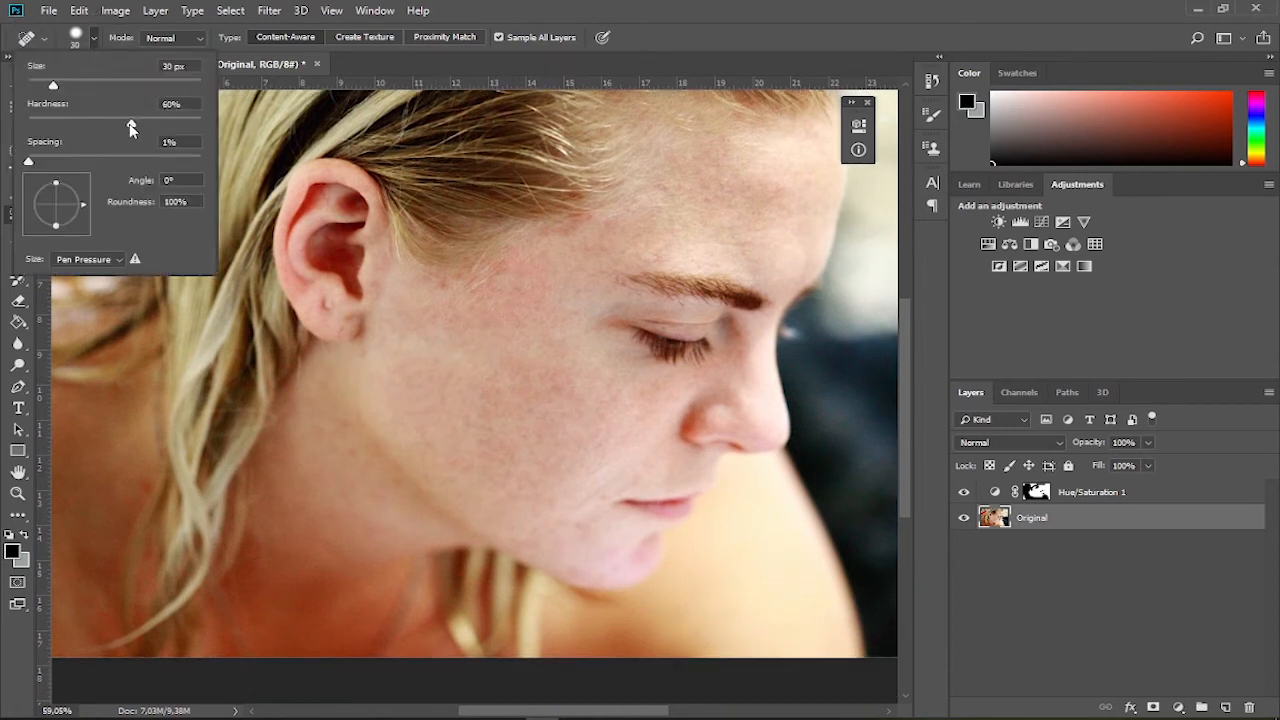
drag(131, 126, 124, 127)
drag(109, 126, 6, 138)
click(642, 436)
click(444, 463)
click(585, 247)
click(620, 394)
click(530, 434)
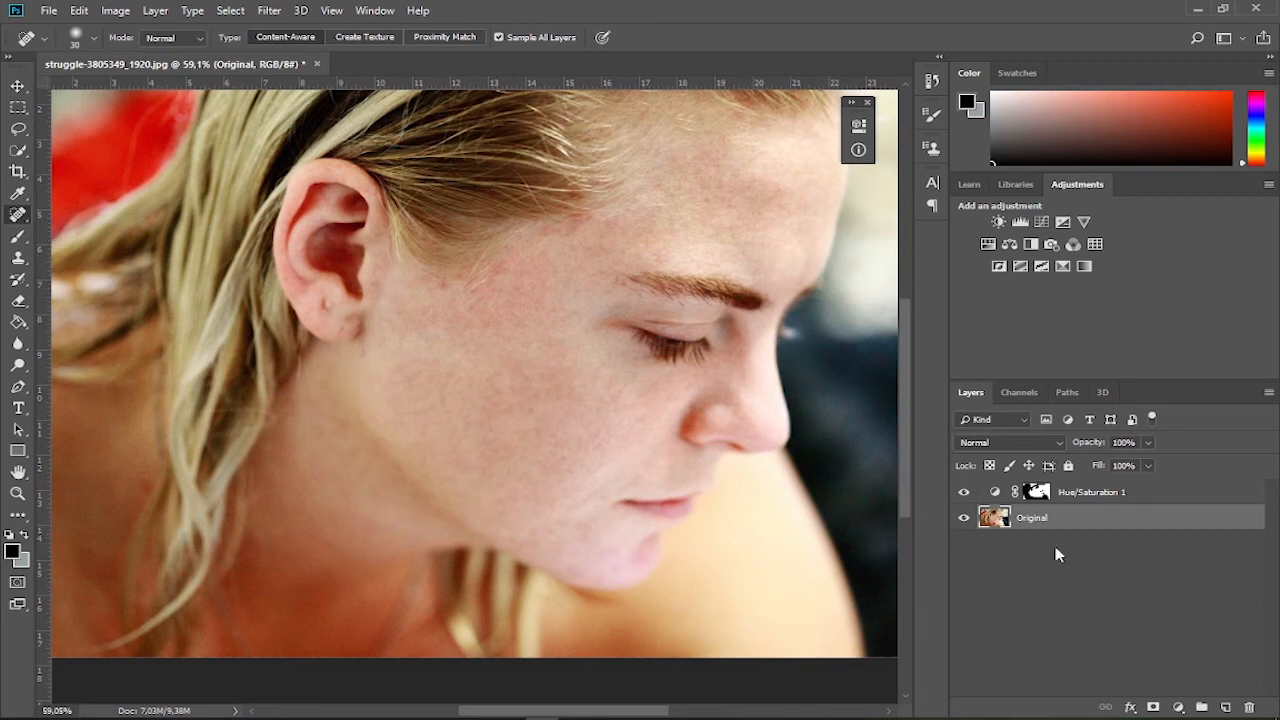
- Rename the Original layer to "Acne and Patches removal"
text(Acne and Patches removal)
key(Return)
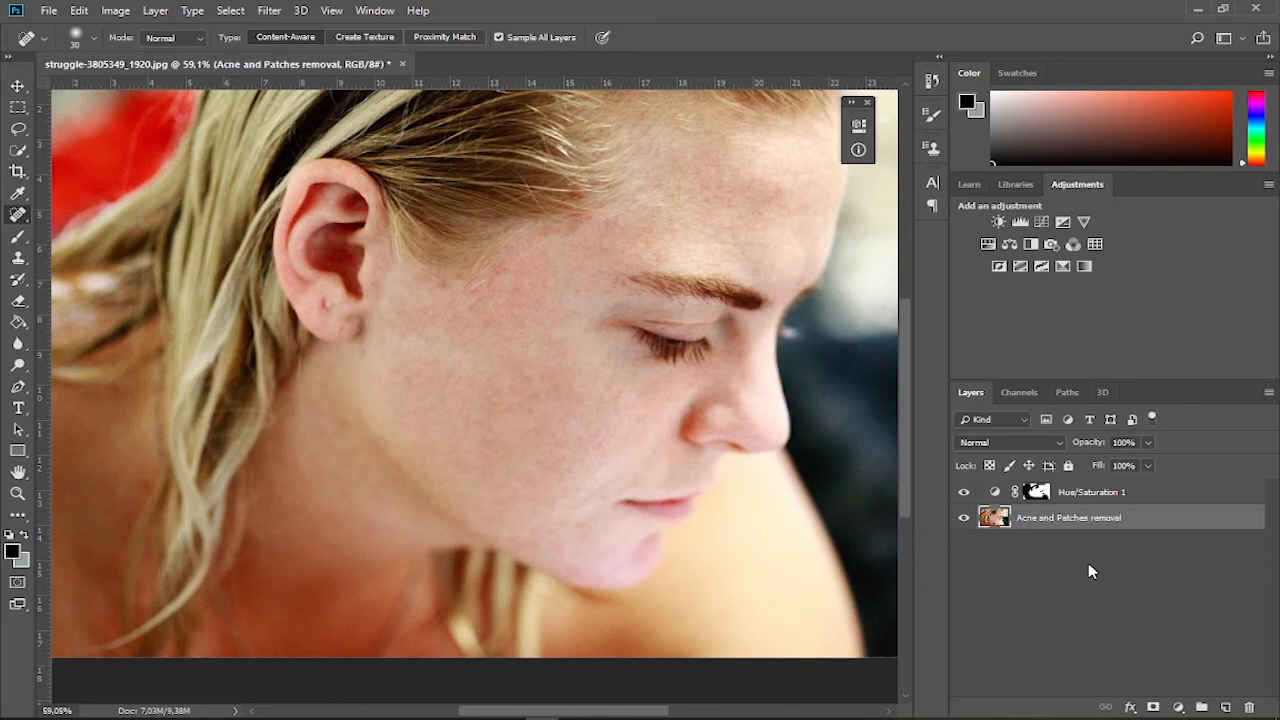
- Place the original struggle-3805349_1920 photo into the document as a new layer, aligned with the canvas
key(alt+Tab)
drag(1157, 212, 663, 615)
drag(722, 401, 734, 384)
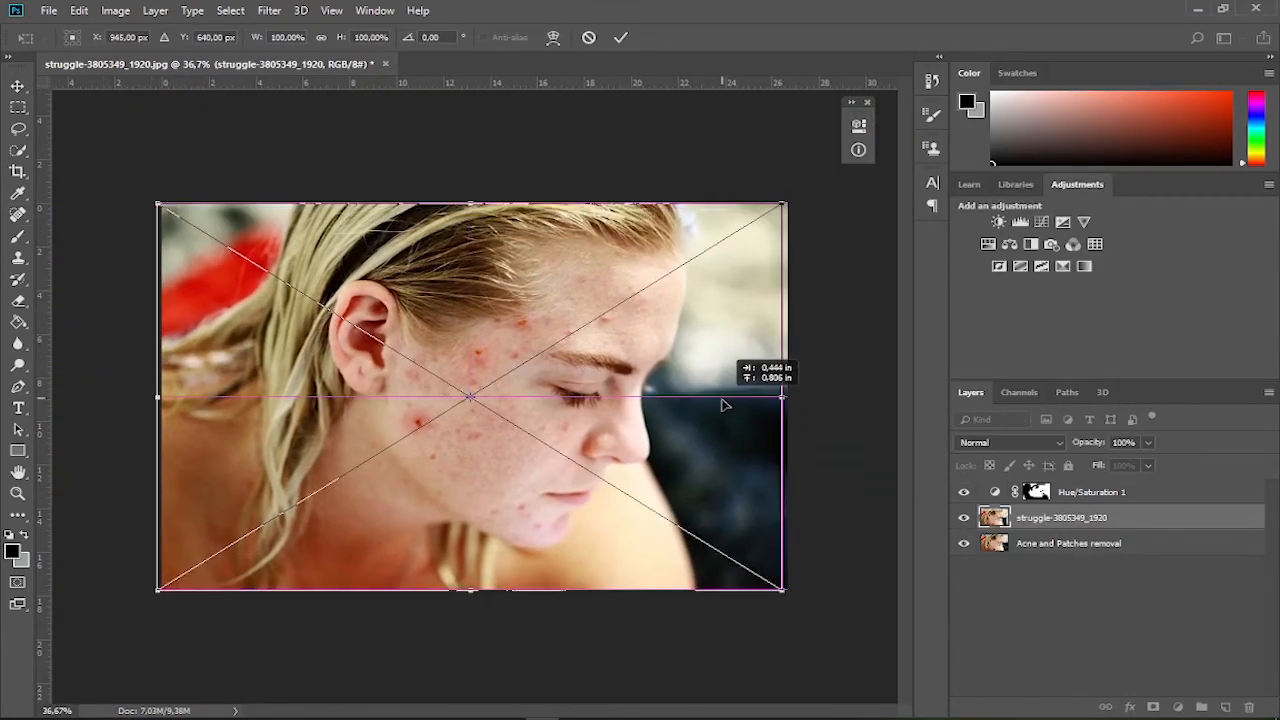
click(621, 37)
key(j)
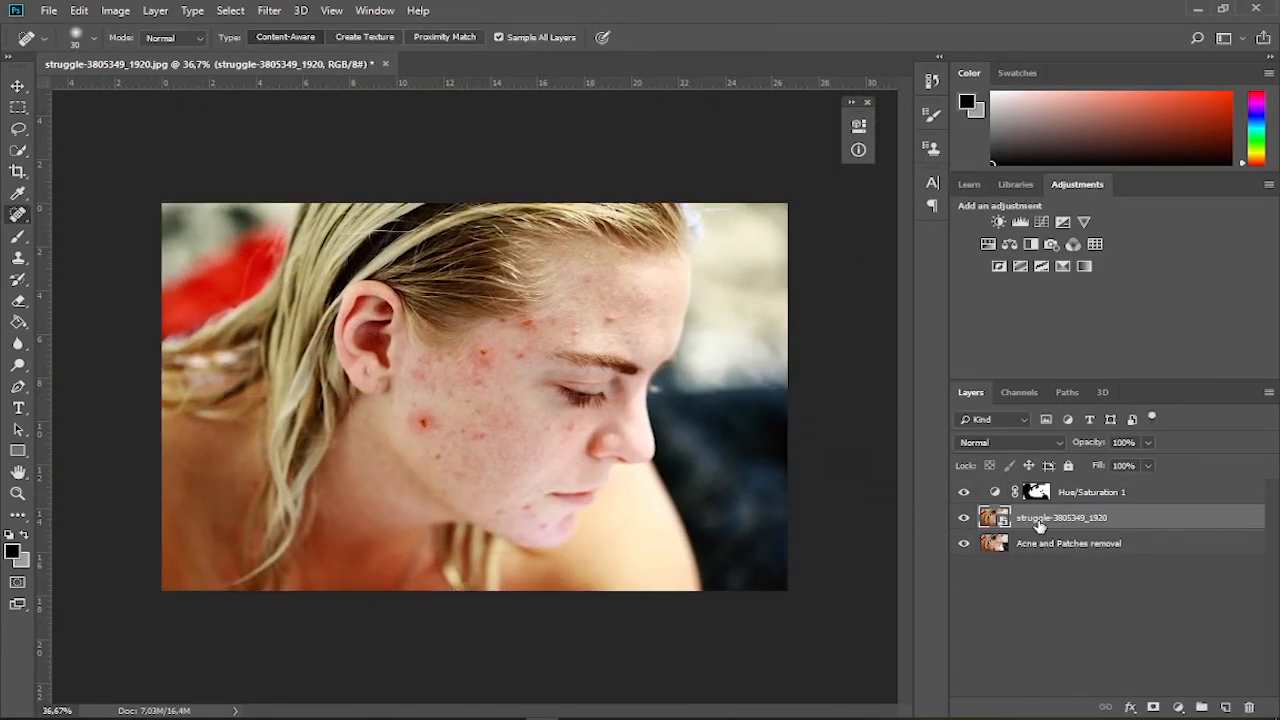
- Move the placed photo layer below the Acne and Patches removal layer and rename it "Original"
drag(1050, 520, 1050, 548)
double_click(1055, 544)
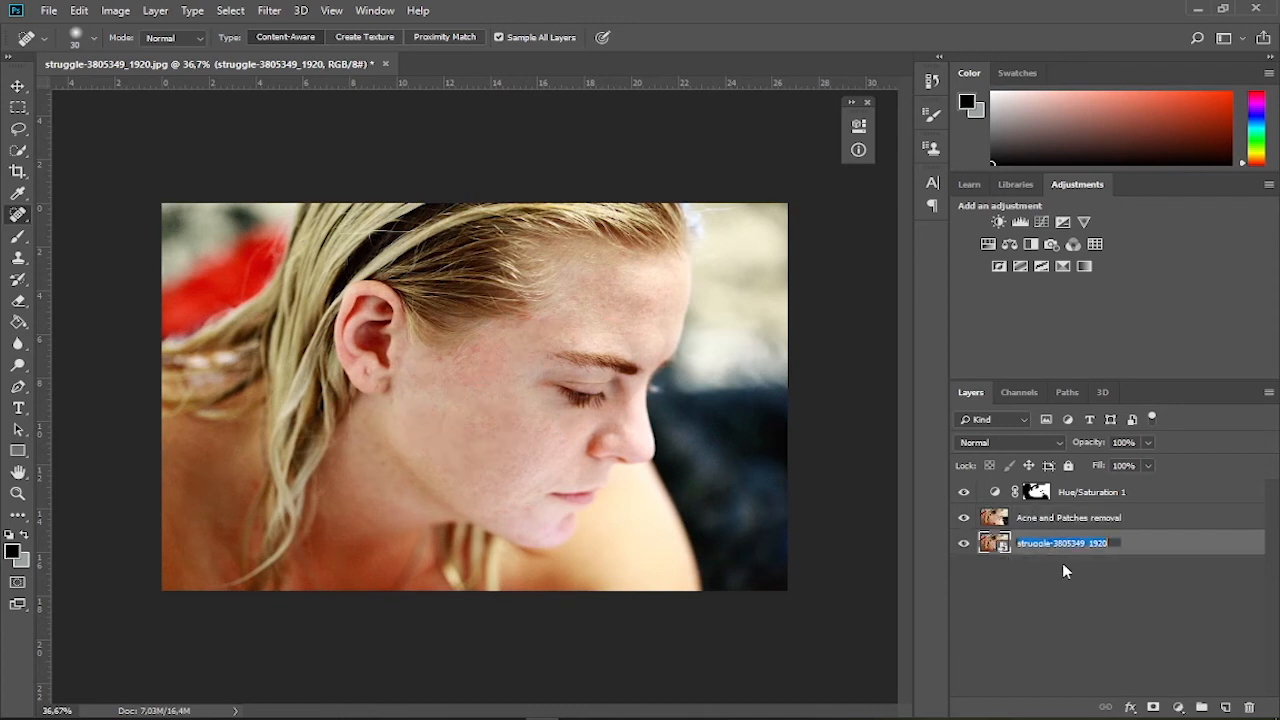
text(Original)
key(Return)
- Group the Acne and Patches removal and Hue/Saturation 1 layers and name the group "Acne and Redness Removal"
key(ctrl)
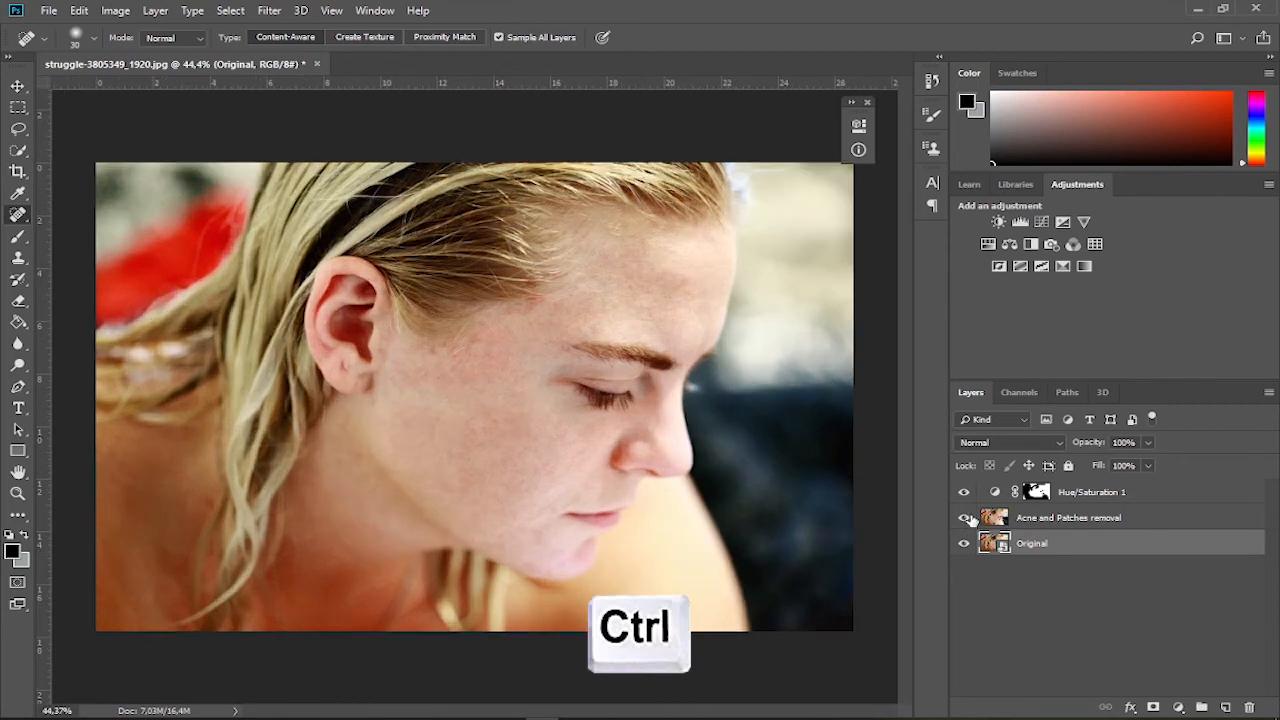
click(1103, 521)
ctrl+click(1150, 493)
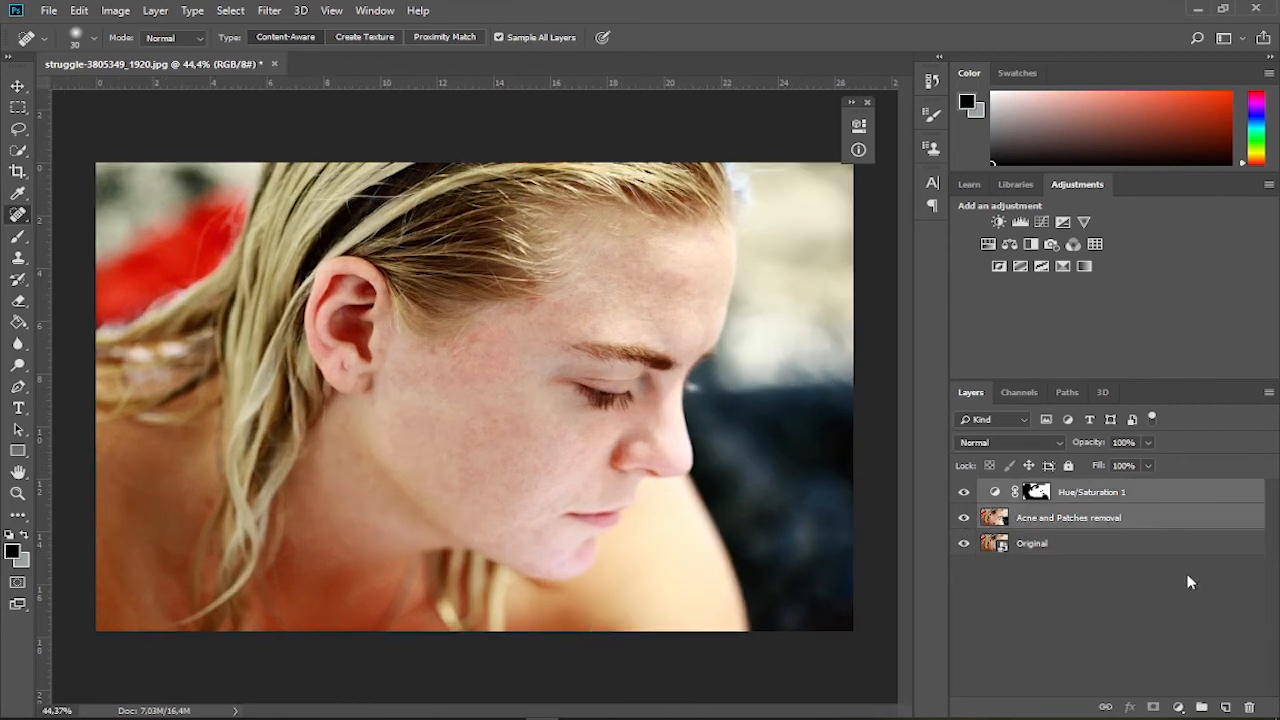
click(1204, 707)
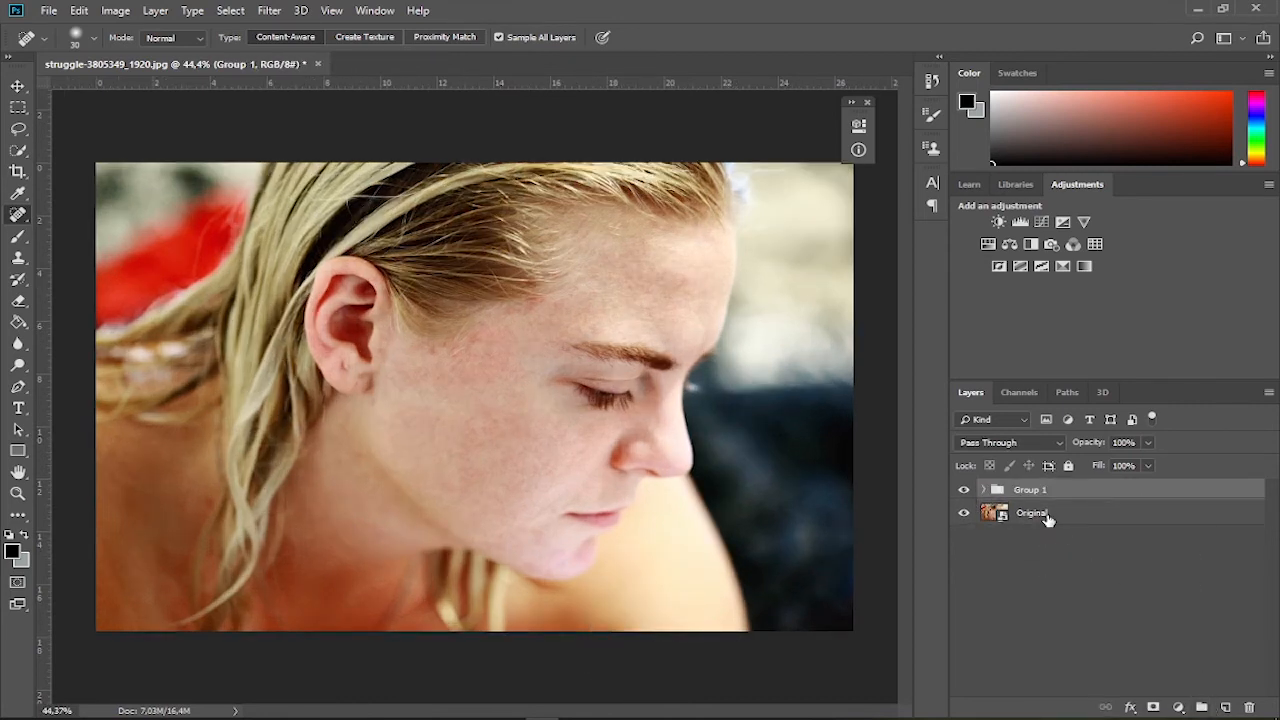
double_click(1030, 490)
text(Acne and Redness Removal)
key(Return)
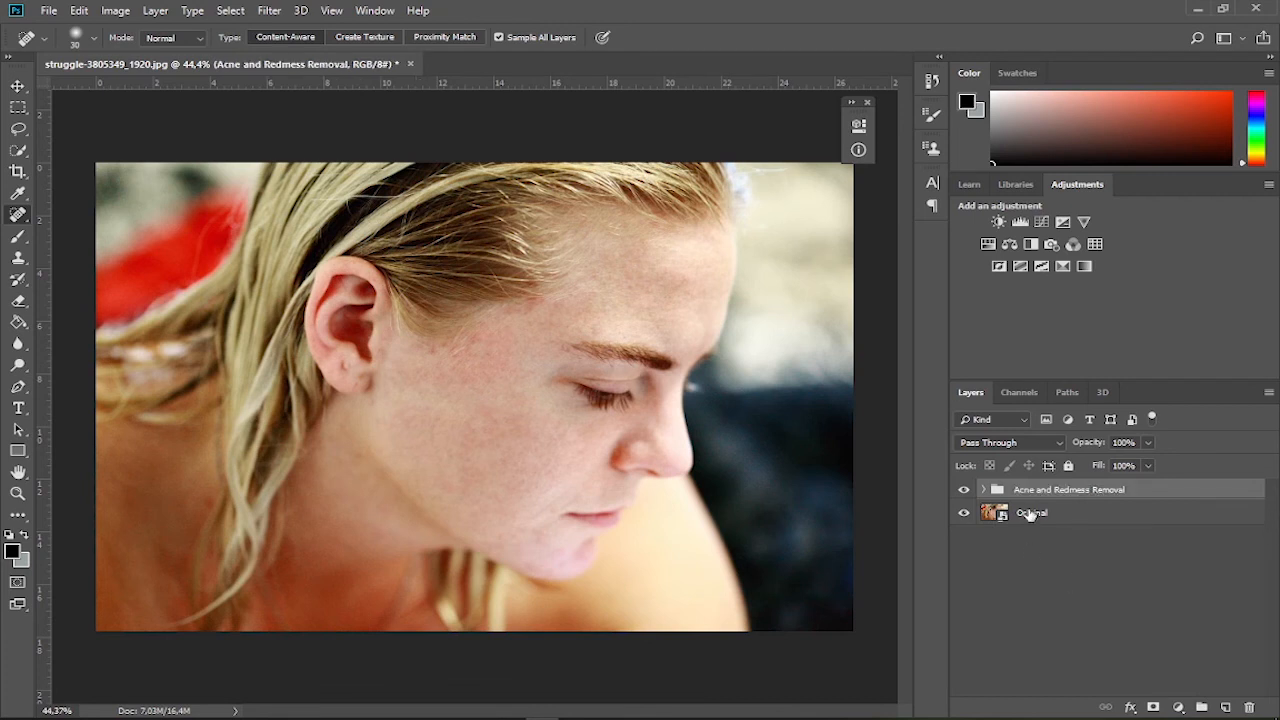
- Toggle the visibility of the Acne and Redness Removal group to compare the retouched portrait with the original
click(964, 490)
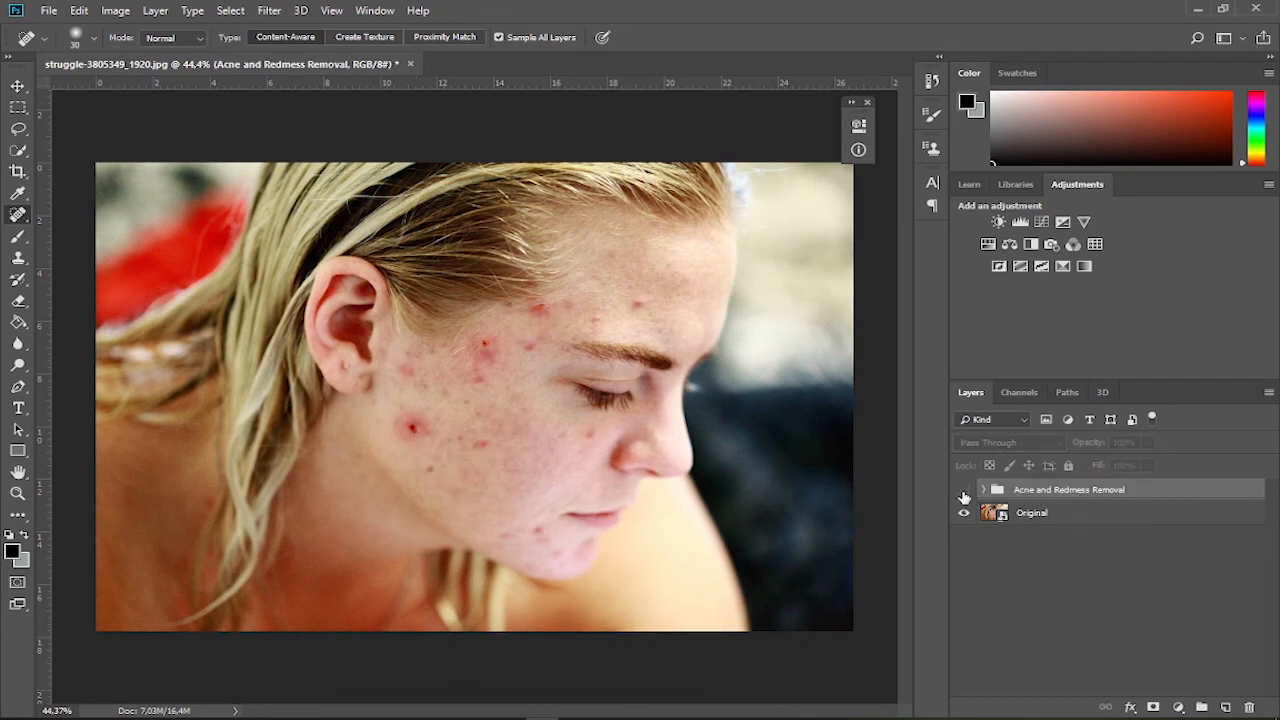
click(964, 491)
click(962, 492)
click(962, 492)
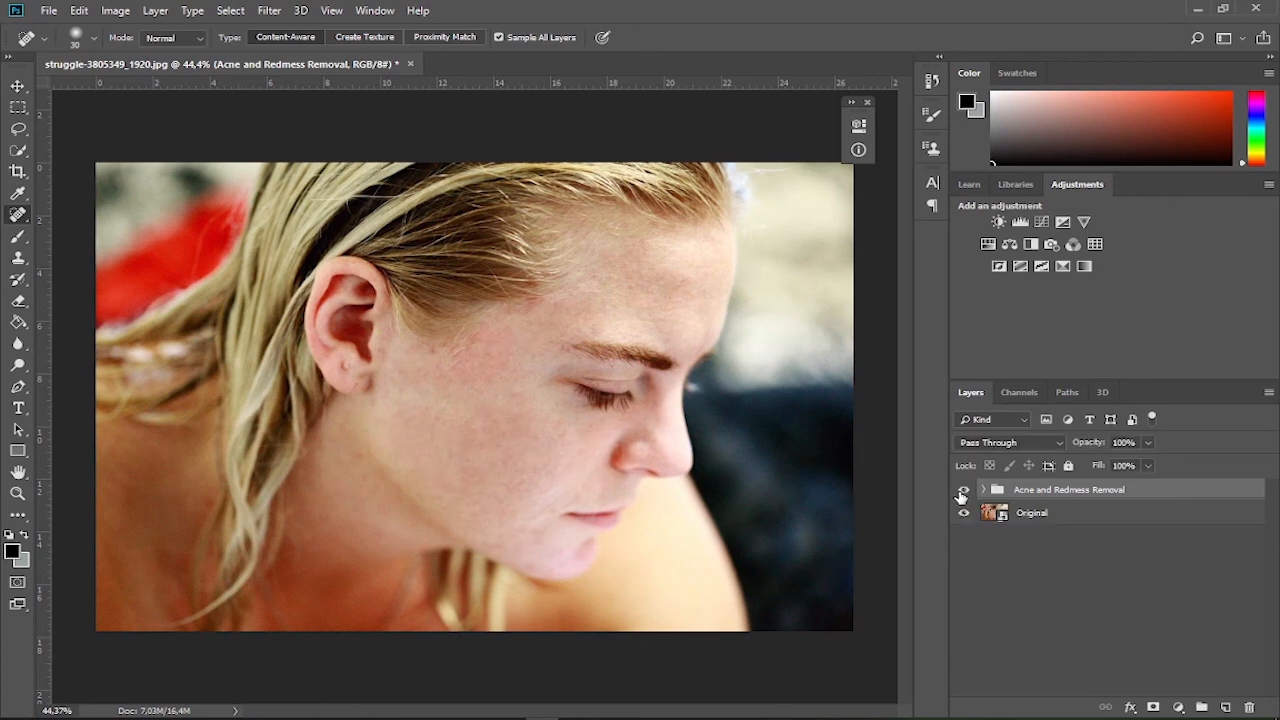